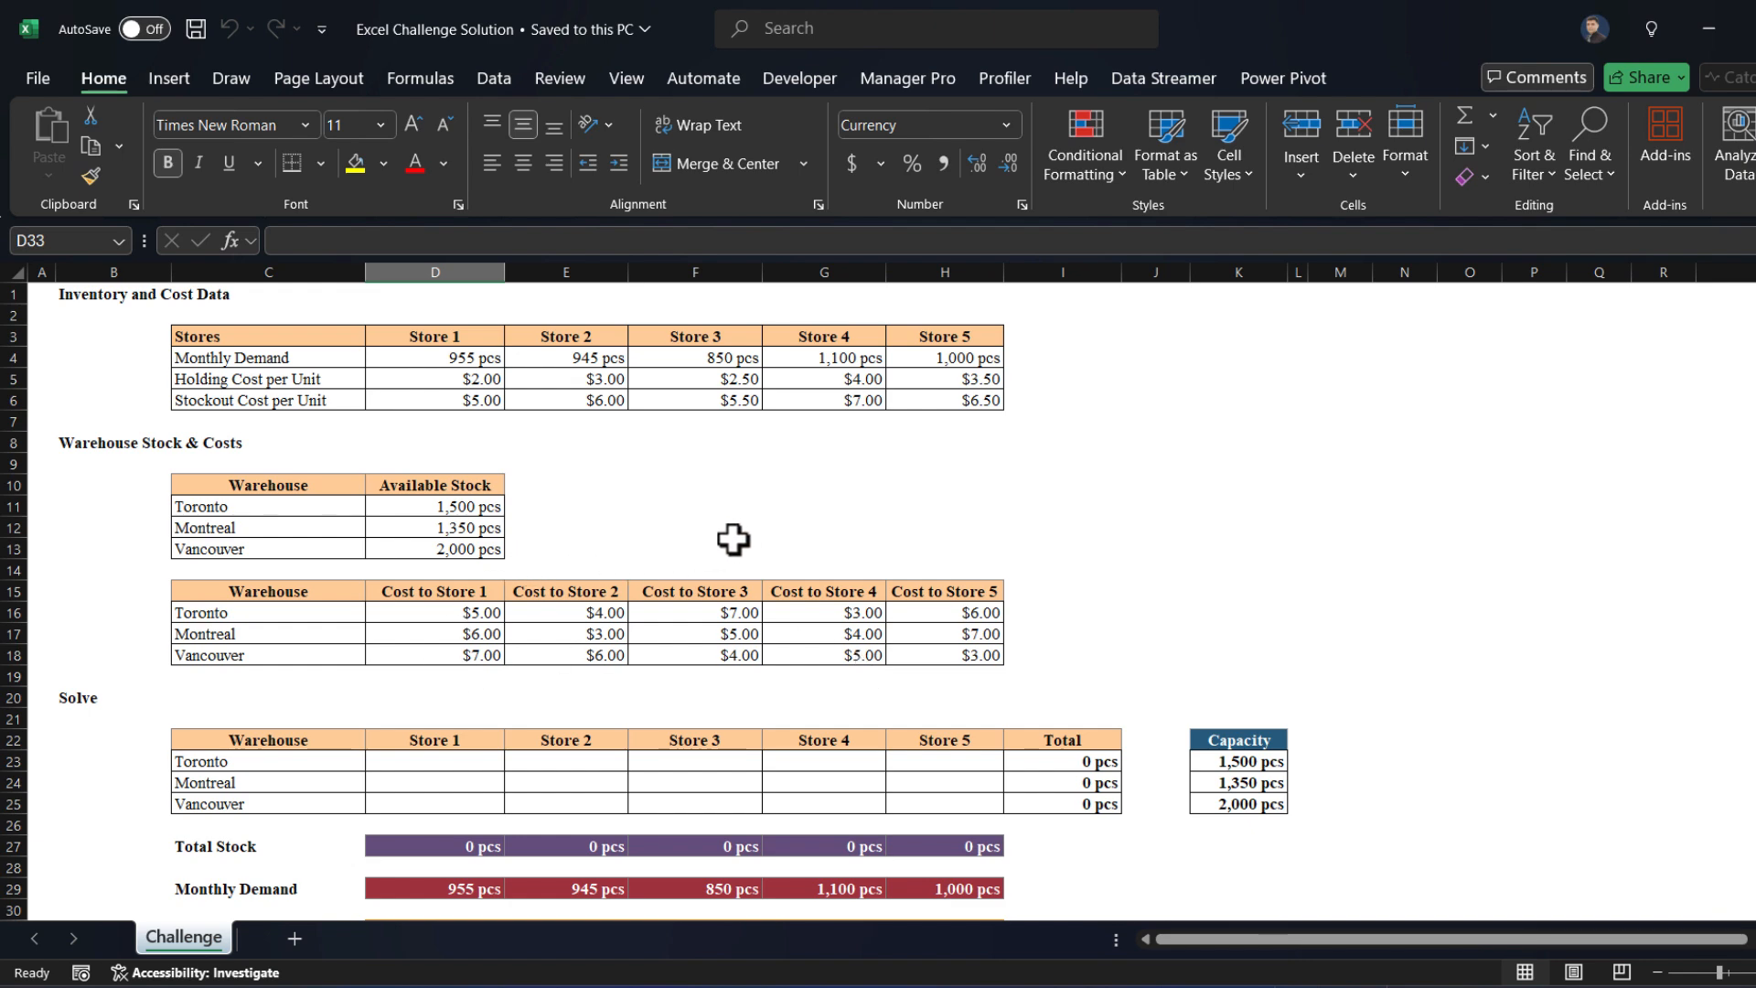
{"action": "scroll", "coordinate": [748, 539], "scroll_direction": "down", "scroll_amount": 2}
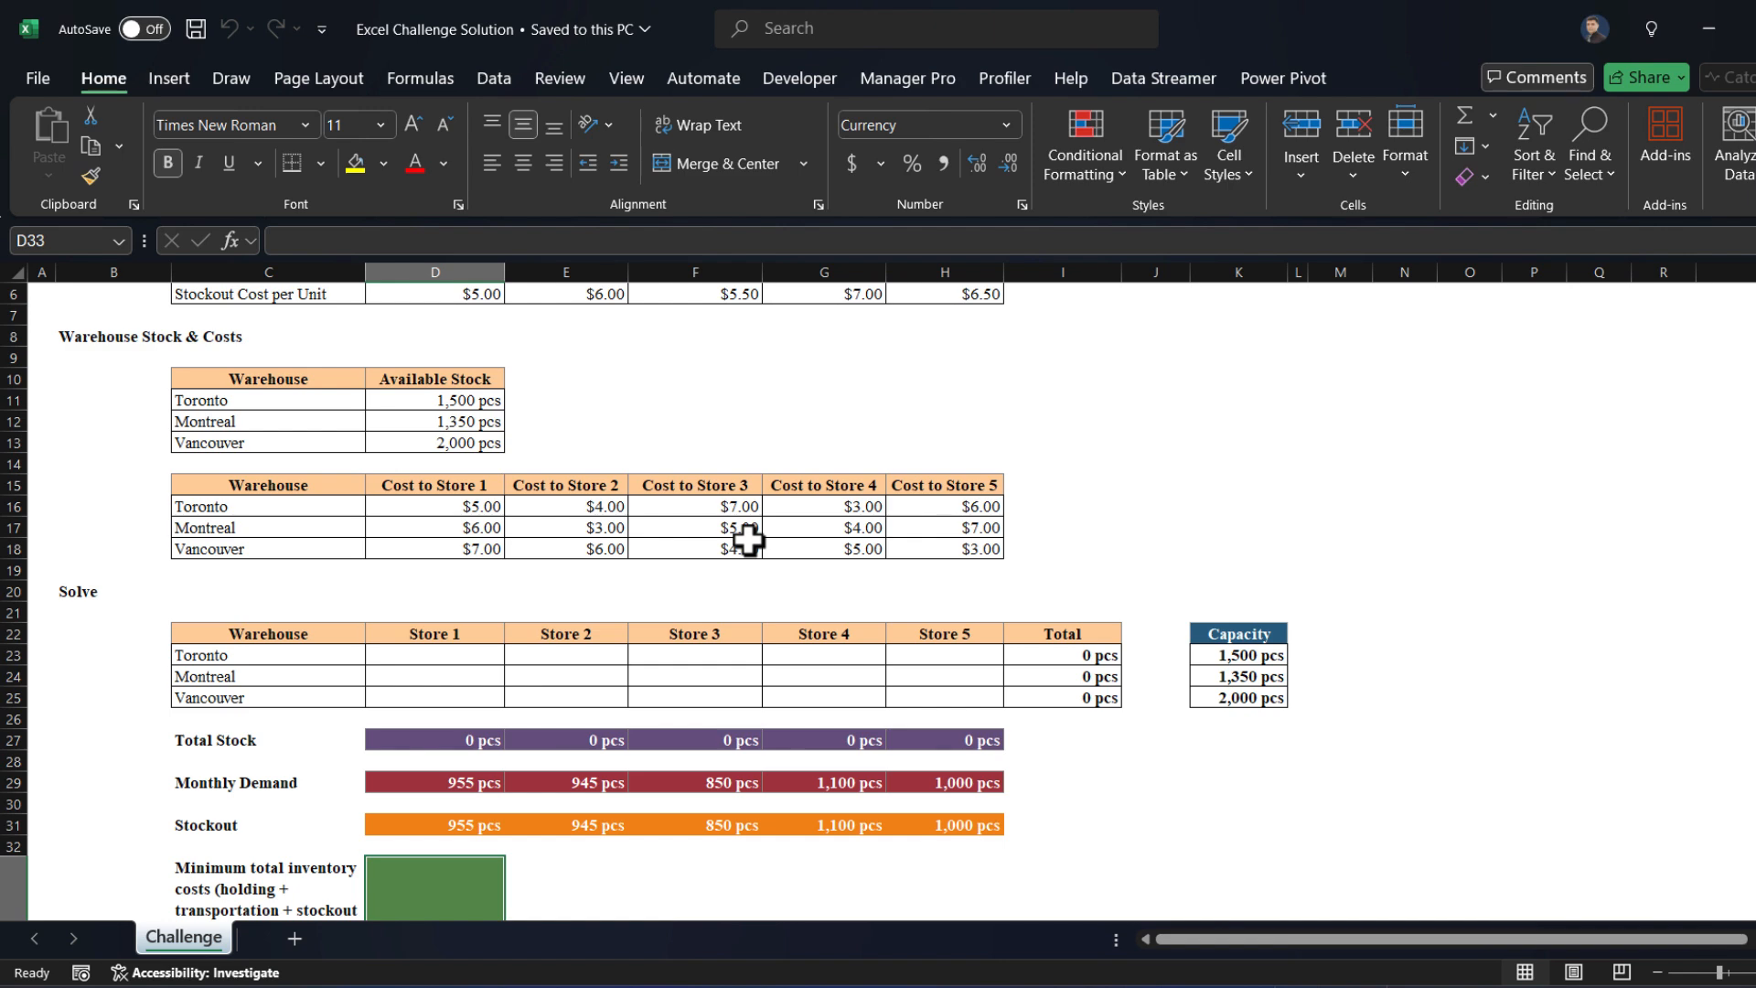
{"action": "scroll", "coordinate": [732, 539], "scroll_direction": "up", "scroll_amount": 2}
{"action": "left_click", "coordinate": [288, 386]}
{"action": "left_click", "coordinate": [284, 403]}
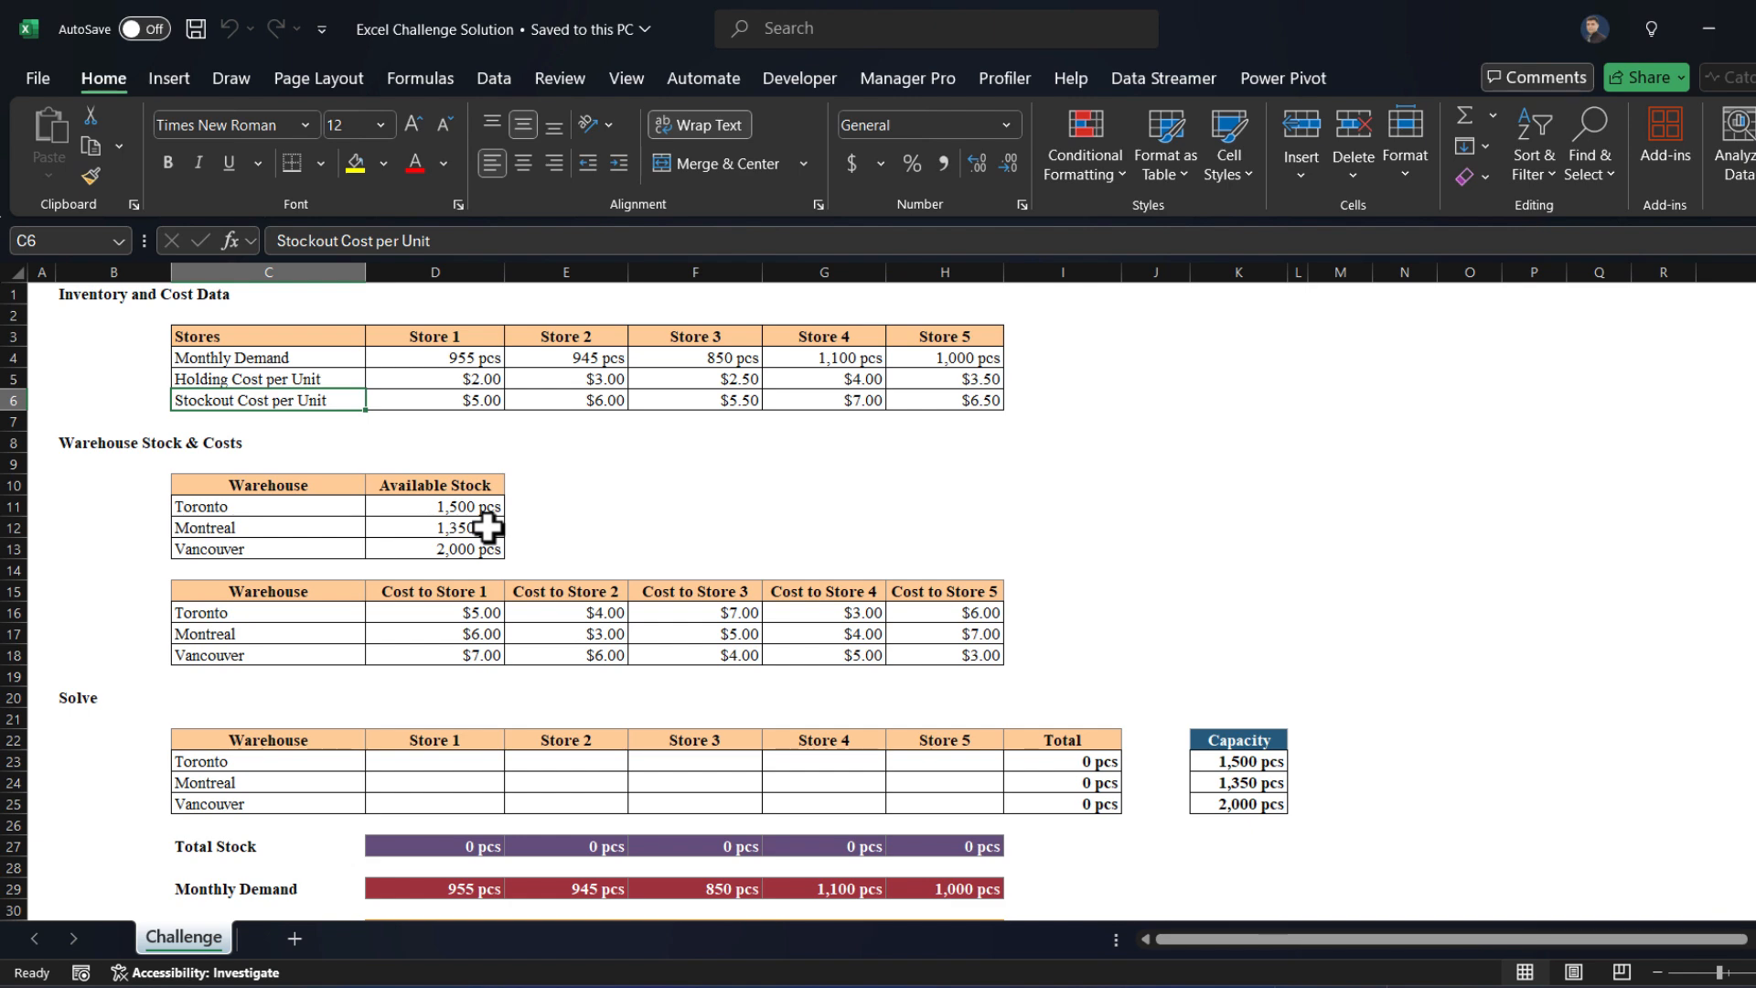
Start the minimum total inventory cost formula in D33 with the transportation cost term =Sum(D23:H25*D16:H18)
{"action": "scroll", "coordinate": [546, 634], "scroll_direction": "down", "scroll_amount": 3}
{"action": "scroll", "coordinate": [545, 634], "scroll_direction": "down", "scroll_amount": 1}
{"action": "left_click", "coordinate": [458, 764]}
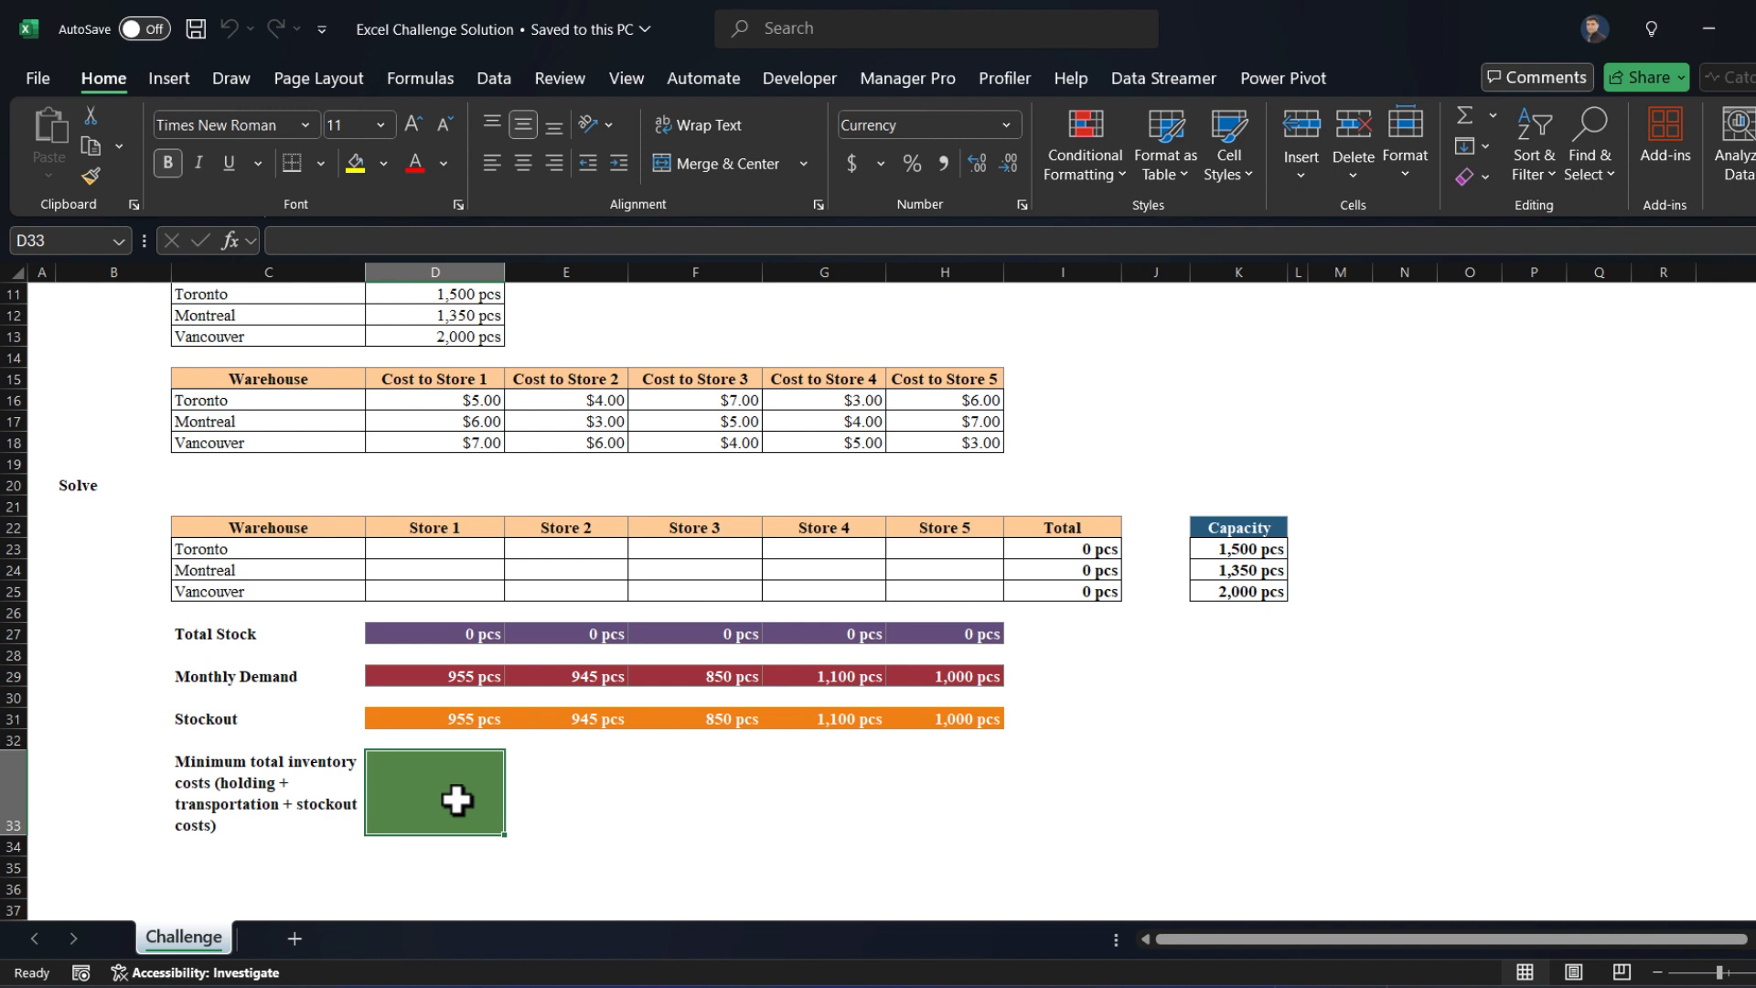
{"action": "type", "text": "=Sum("}
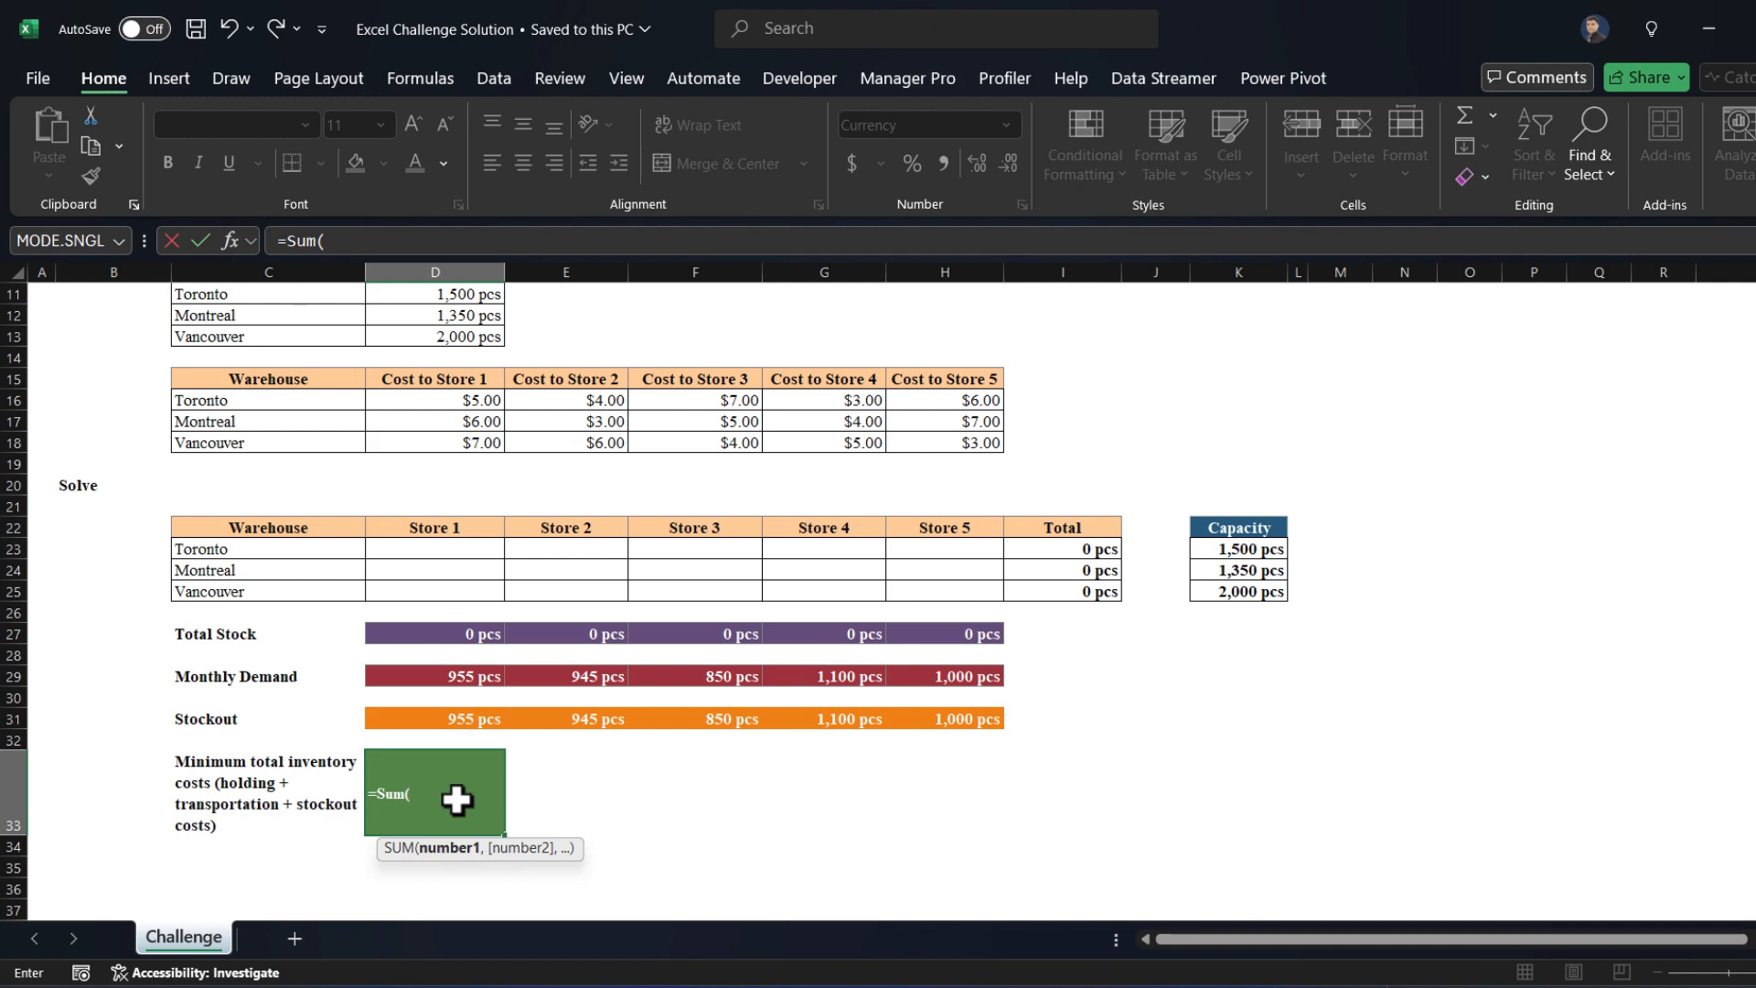
{"action": "left_click_drag", "start_coordinate": [454, 552], "coordinate": [918, 589]}
{"action": "type", "text": "*"}
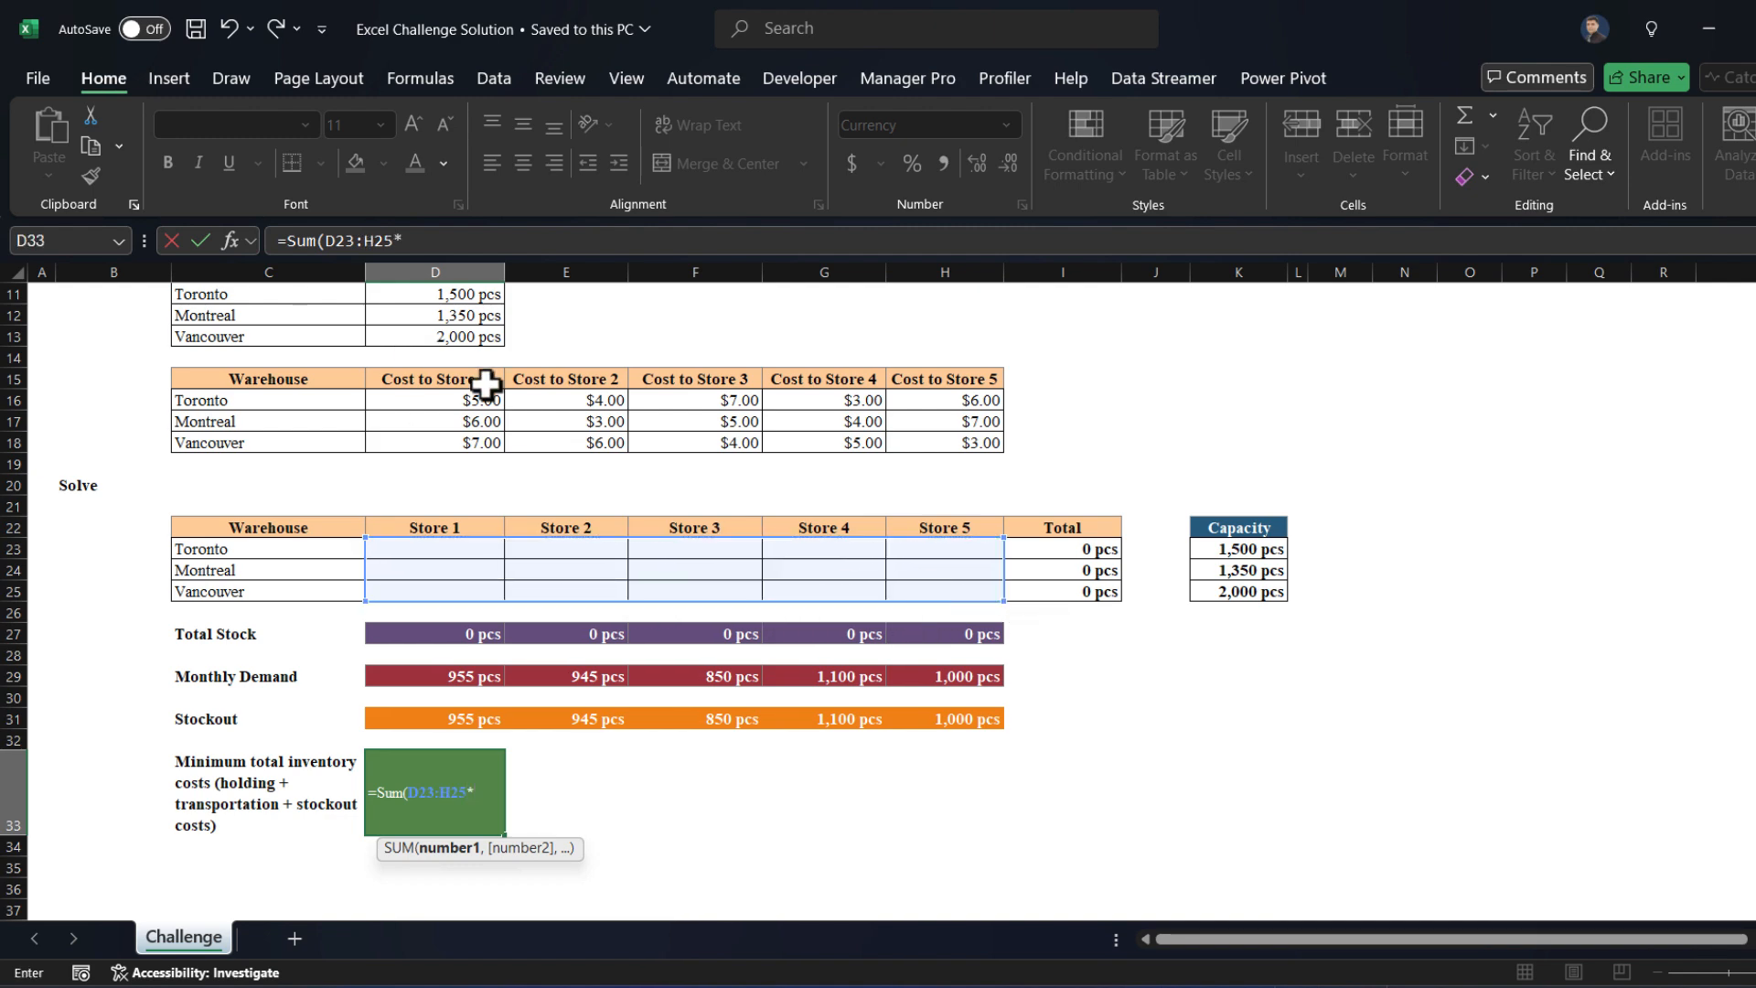
{"action": "left_click_drag", "start_coordinate": [481, 393], "coordinate": [938, 448]}
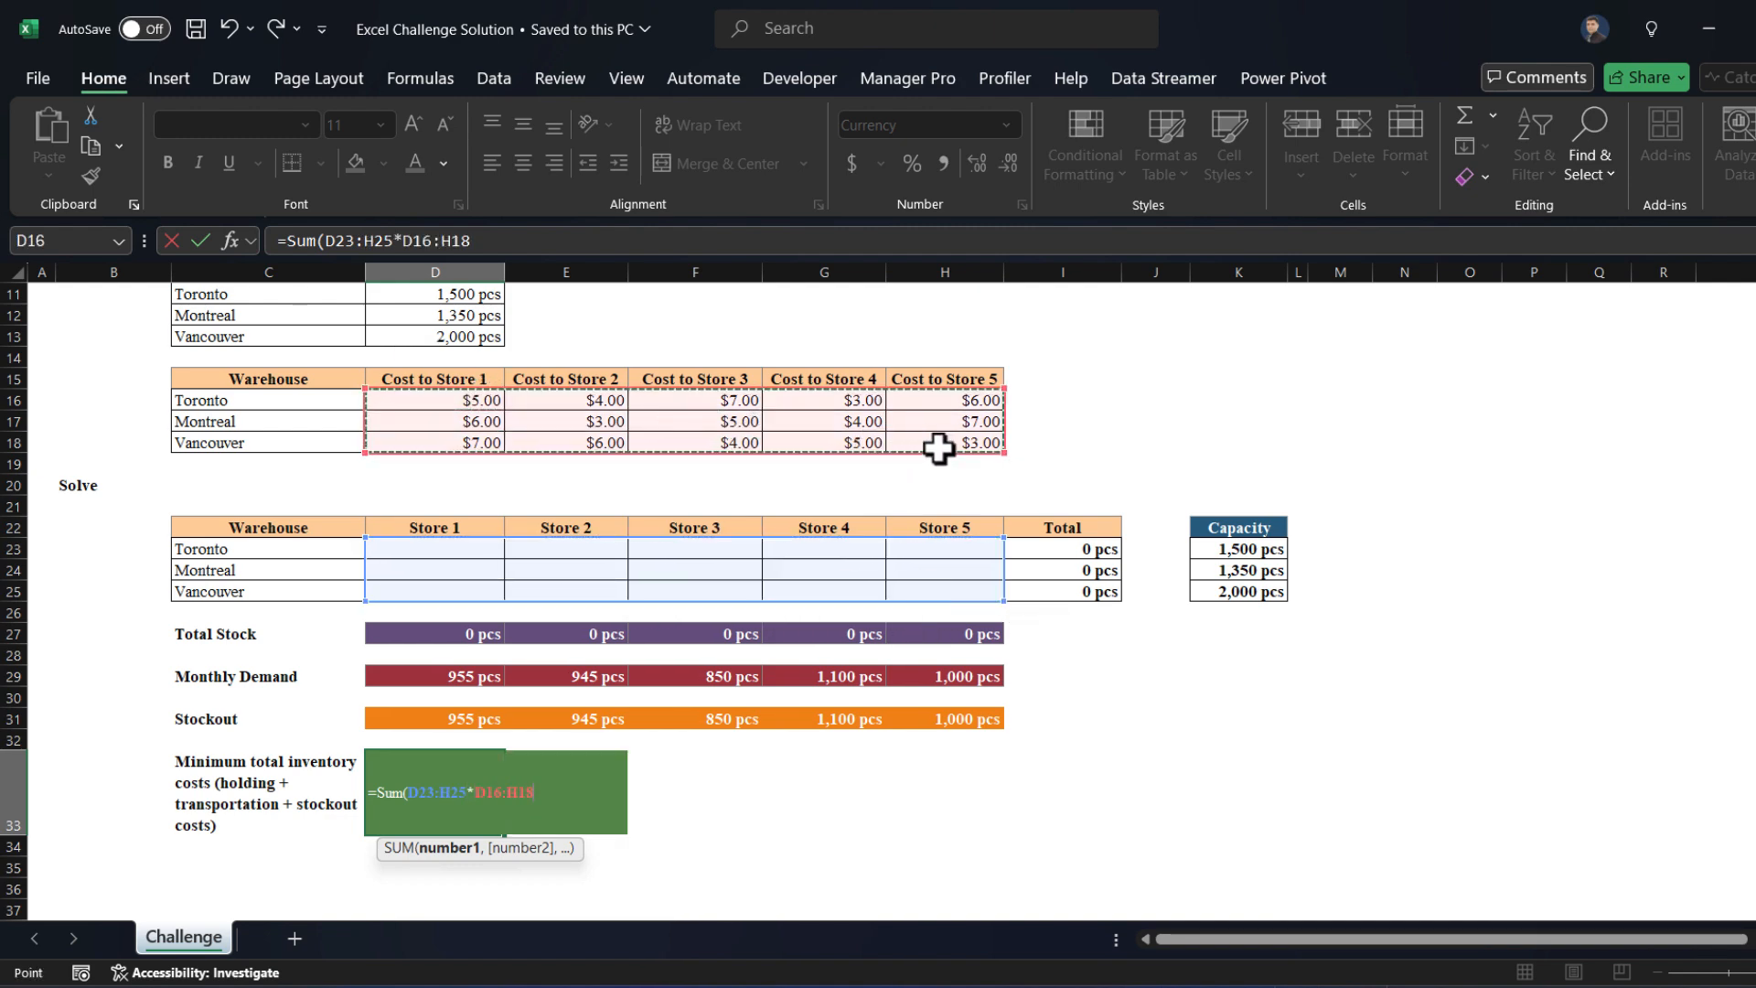
{"action": "type", "text": ")"}
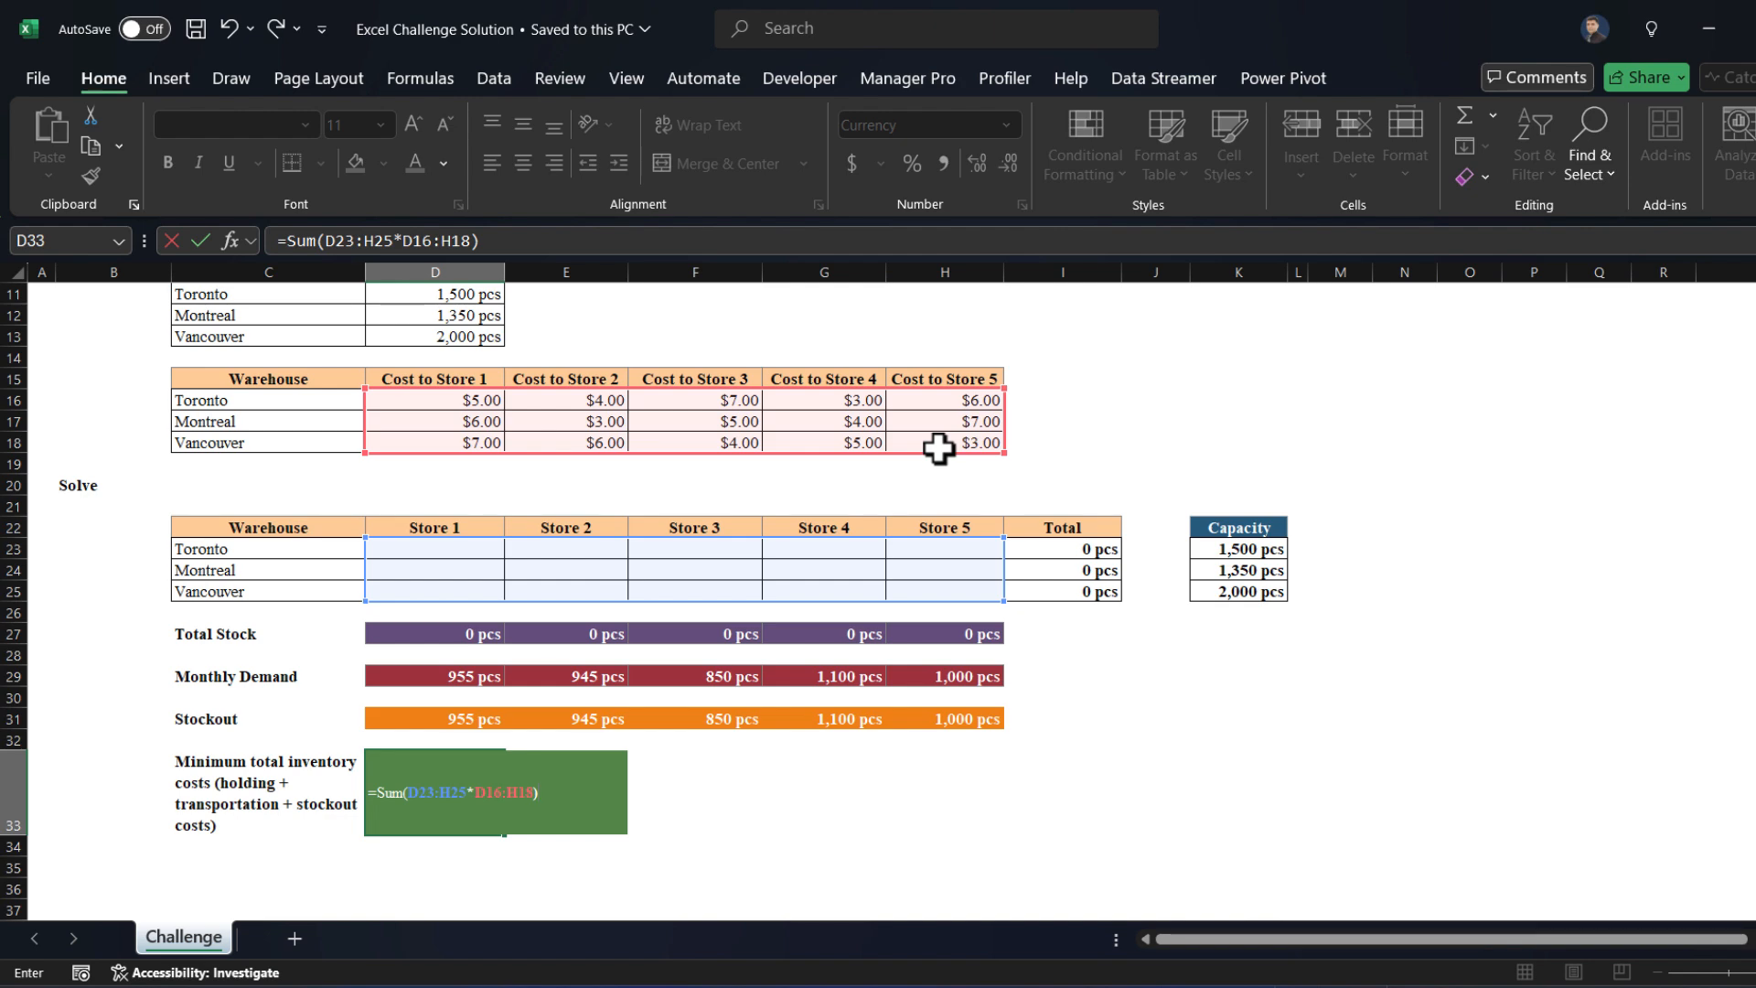
Add the holding cost term +Sum(D27:H27*D5:H5) to the formula in D33
{"action": "type", "text": "+Sum("}
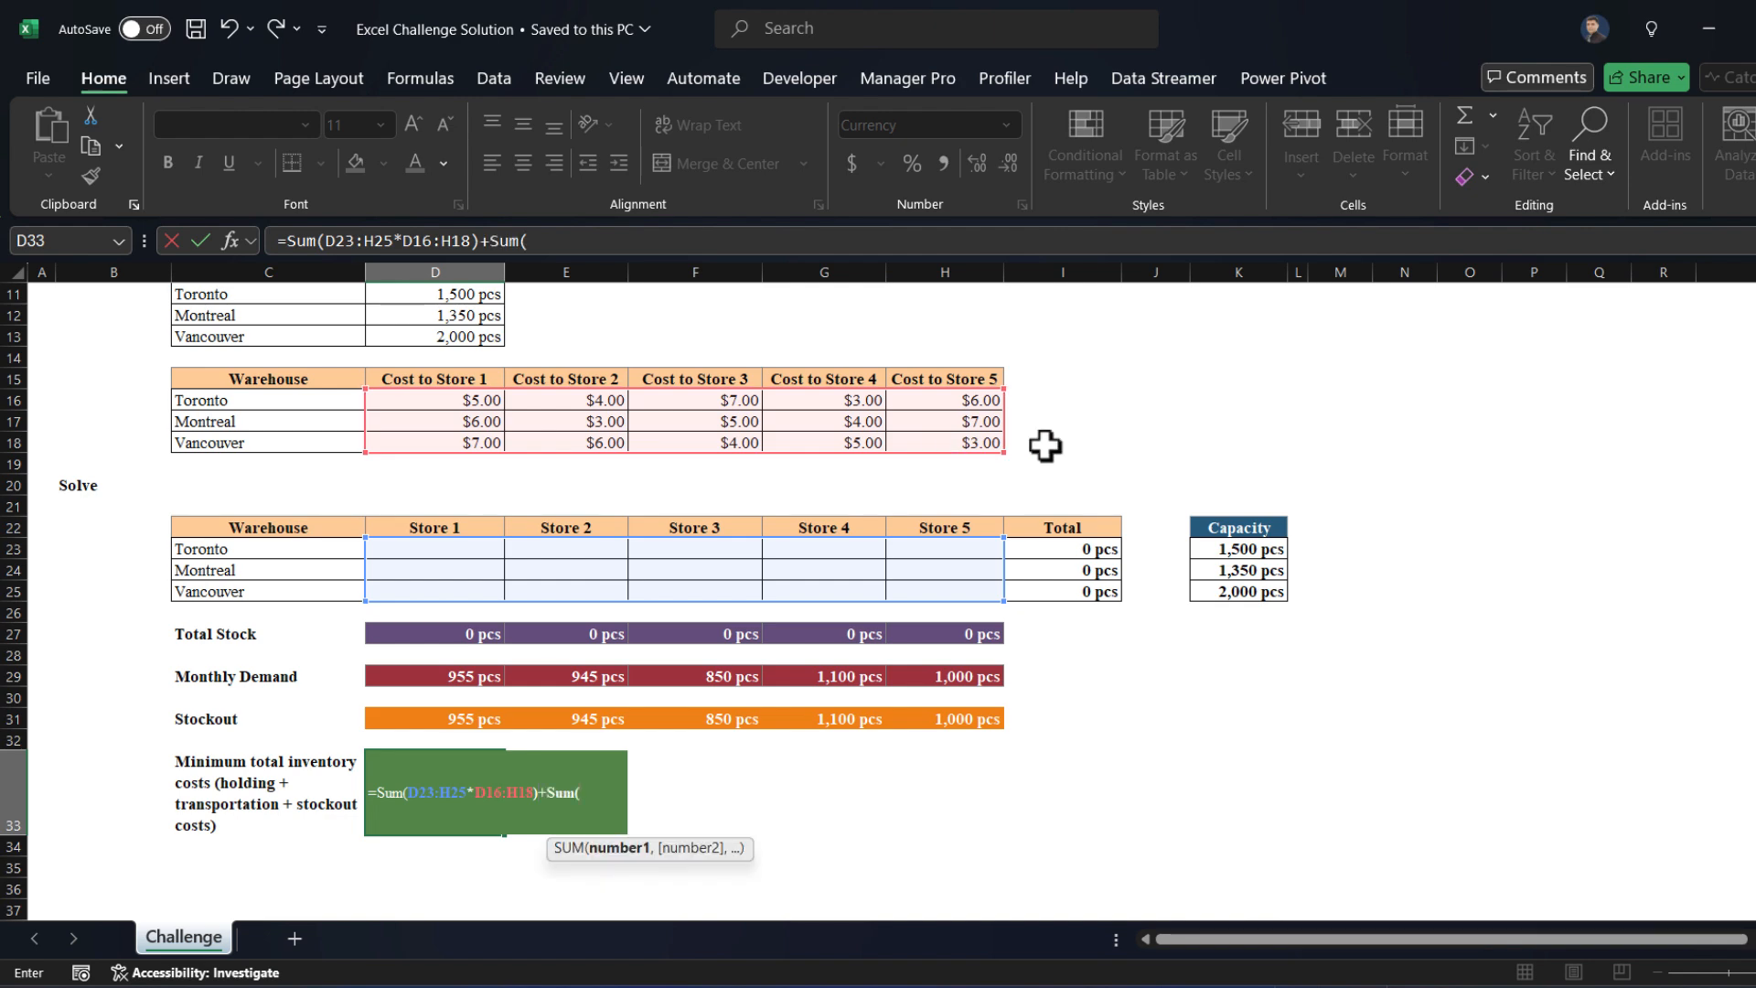
{"action": "left_click_drag", "start_coordinate": [475, 631], "coordinate": [917, 638]}
{"action": "type", "text": "*"}
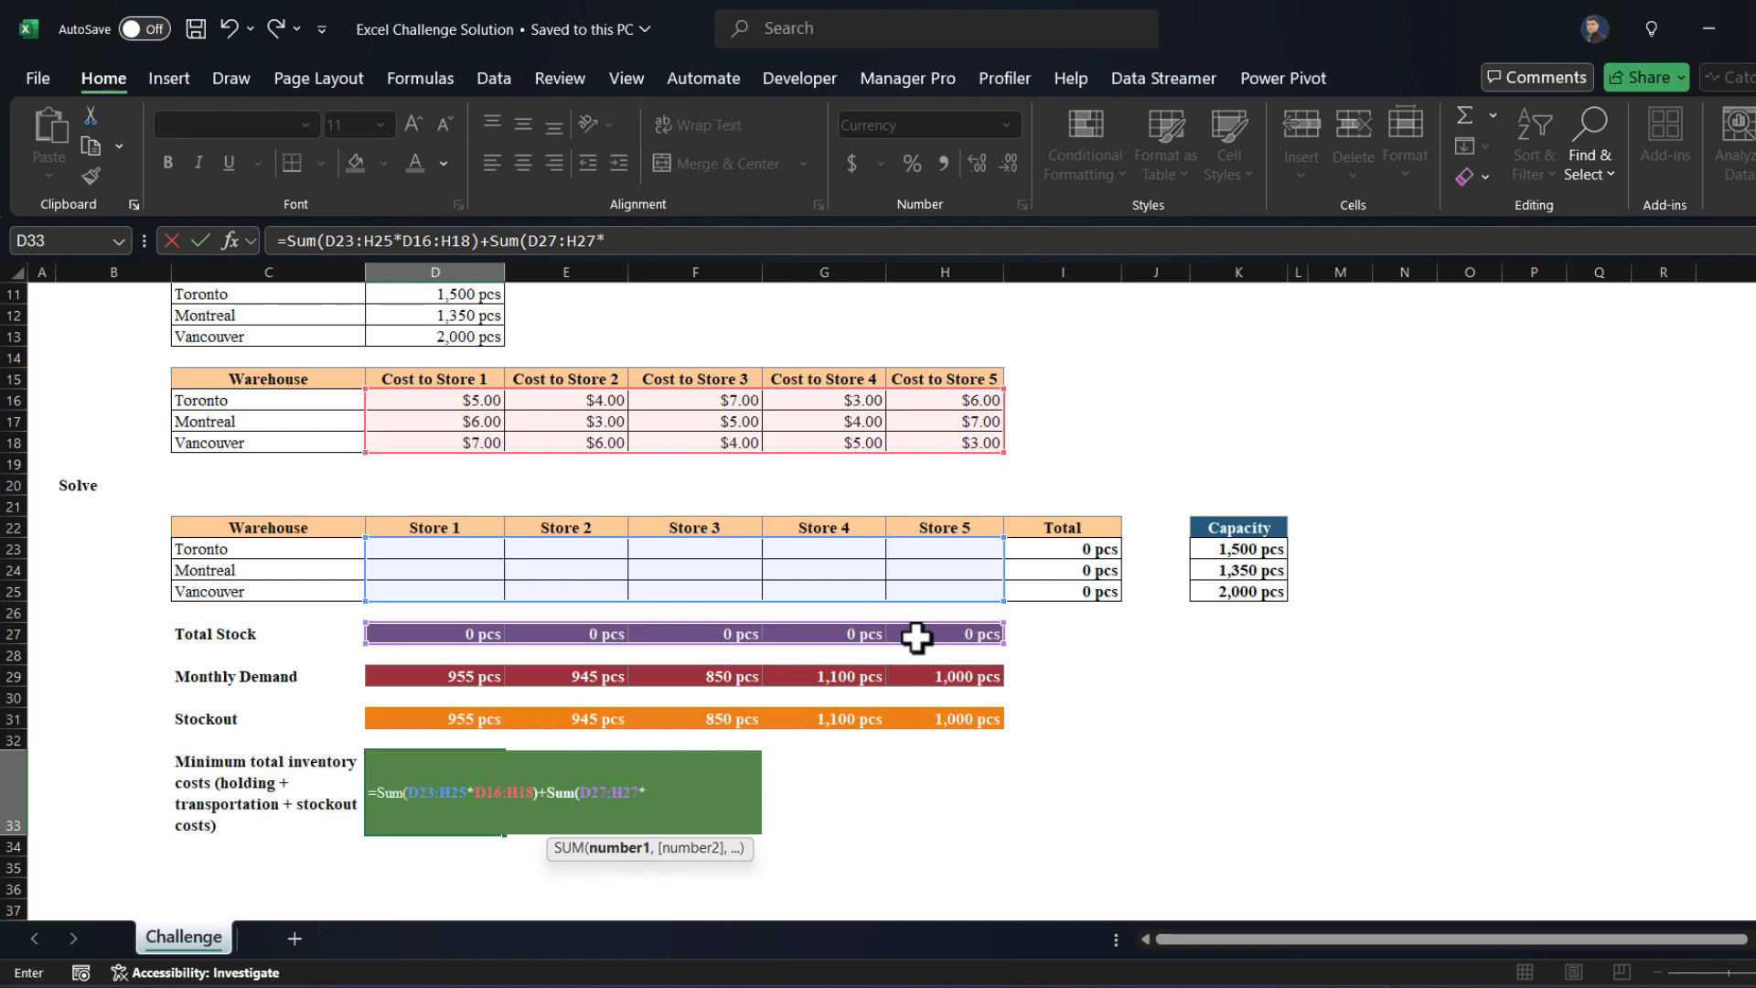
{"action": "scroll", "coordinate": [692, 549], "scroll_direction": "up", "scroll_amount": 3}
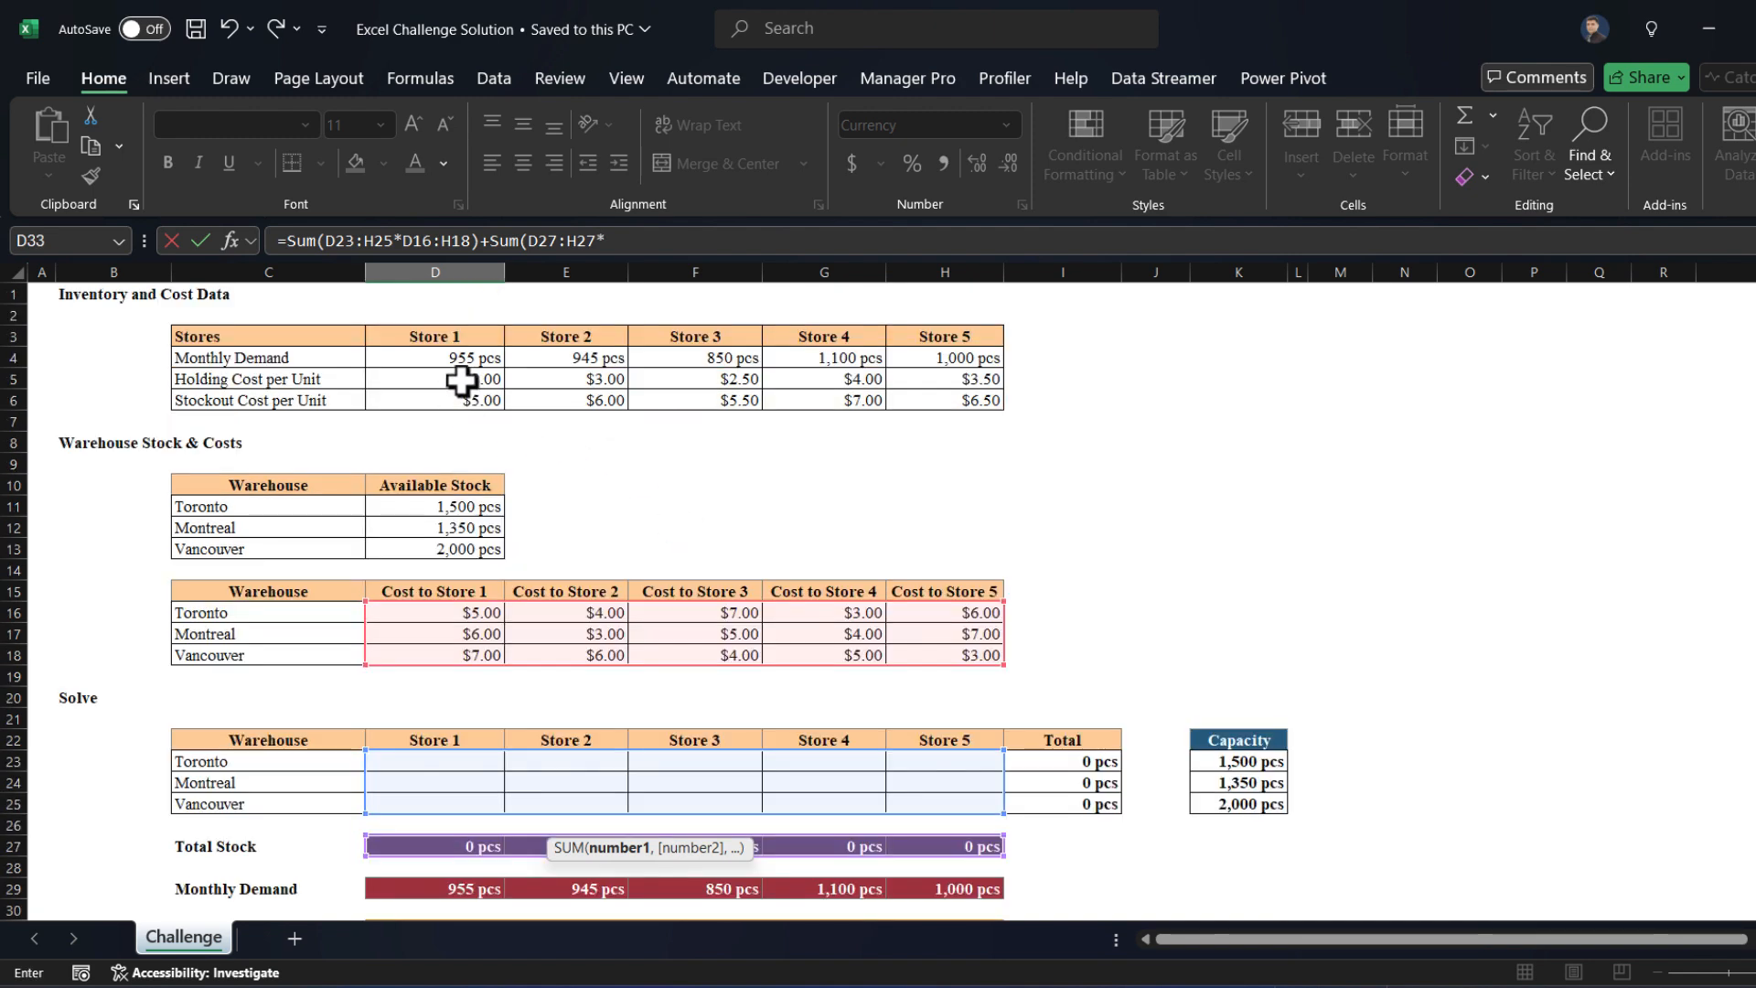
{"action": "left_click_drag", "start_coordinate": [461, 380], "coordinate": [931, 380]}
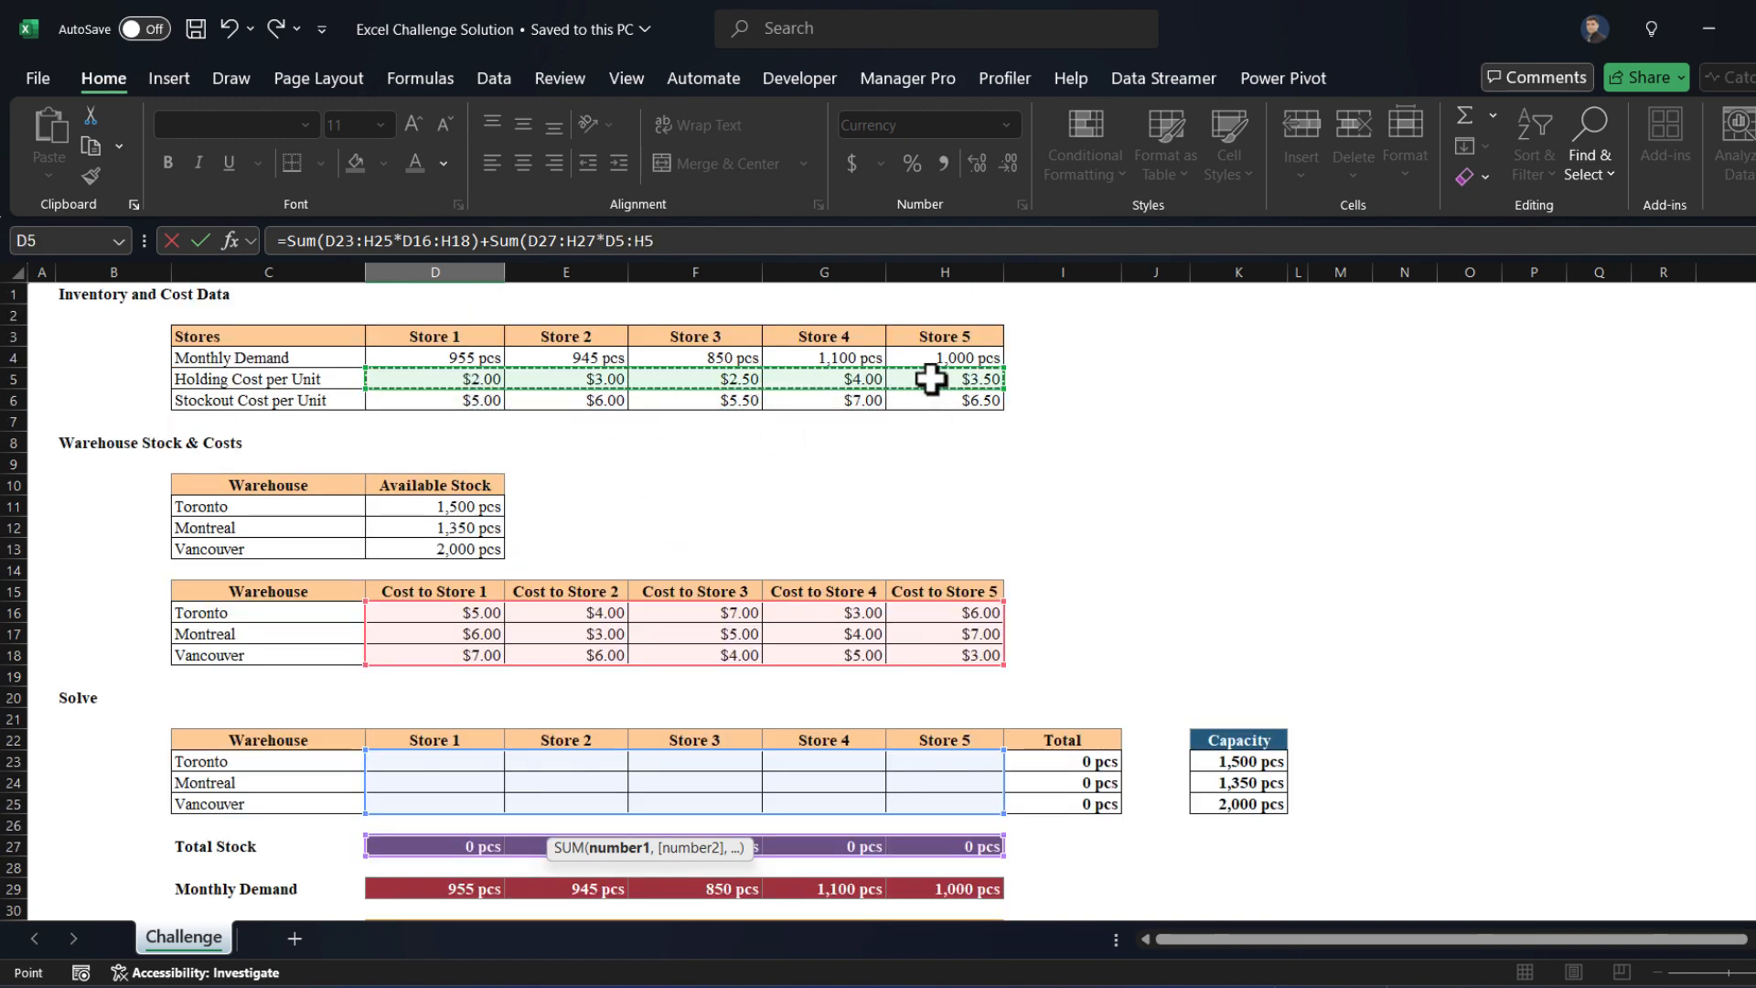
{"action": "type", "text": ")"}
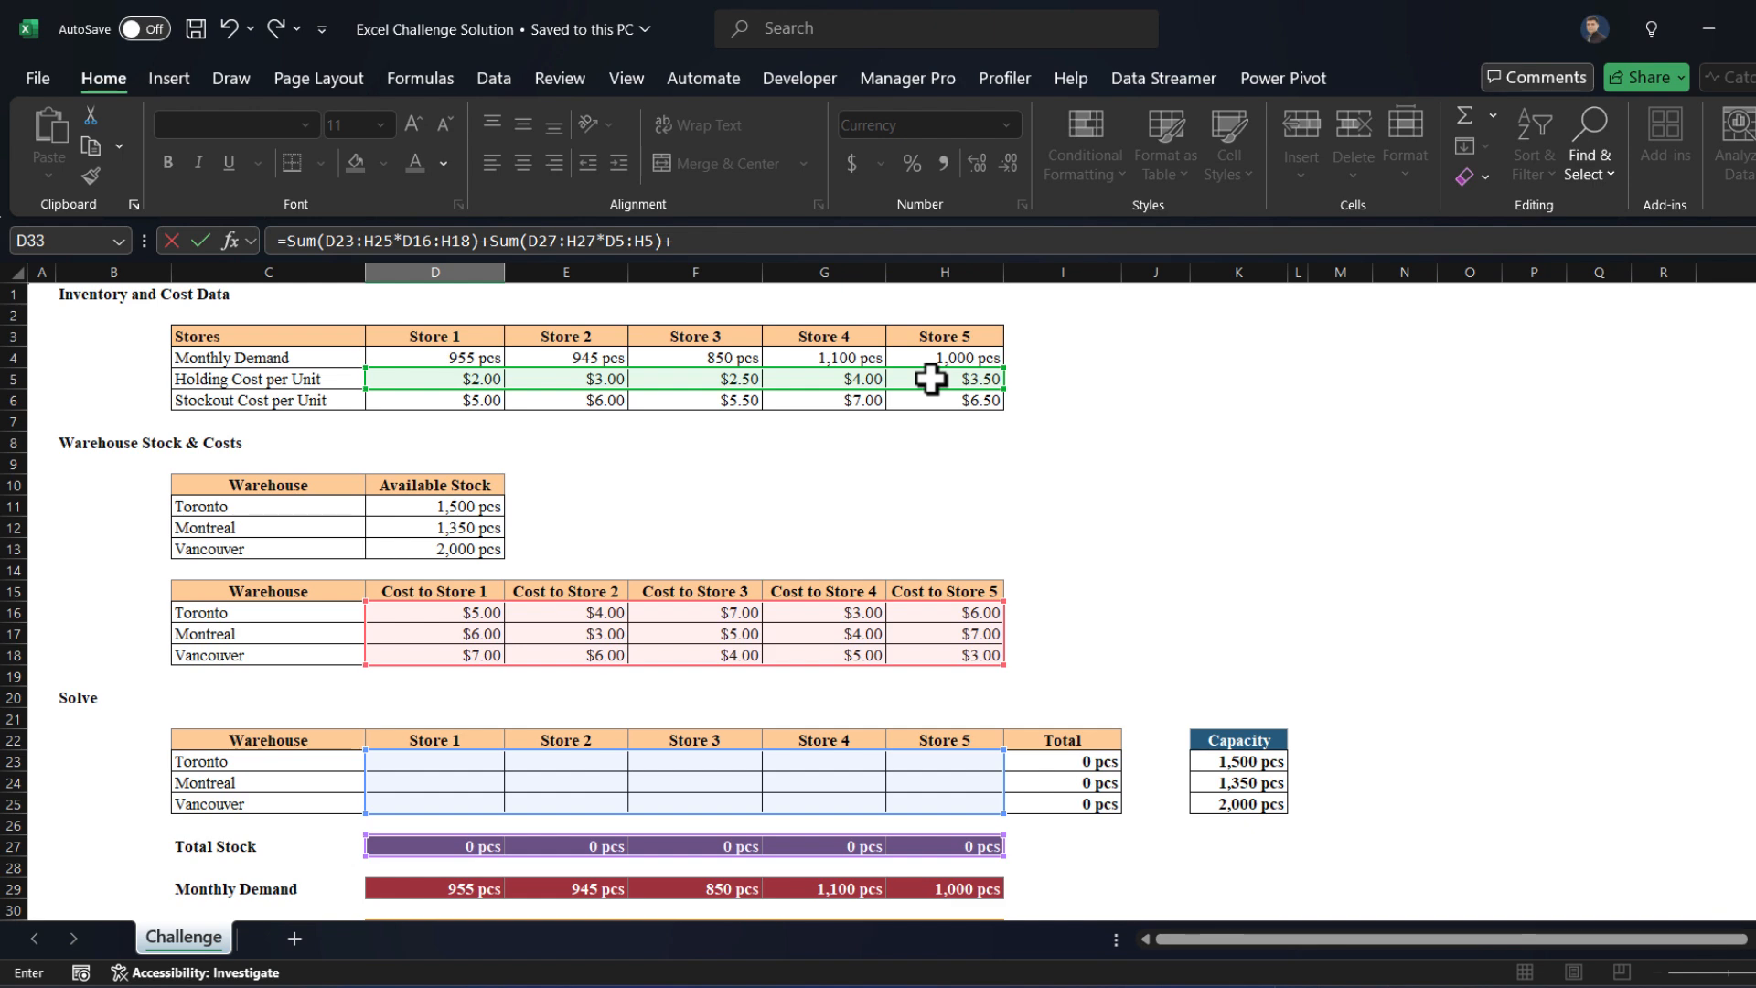
Complete the D33 formula with the stockout cost term +Sum(D31:H31*D6:H6) and enter it
{"action": "type", "text": "+Sum("}
{"action": "scroll", "coordinate": [767, 503], "scroll_direction": "down", "scroll_amount": 2}
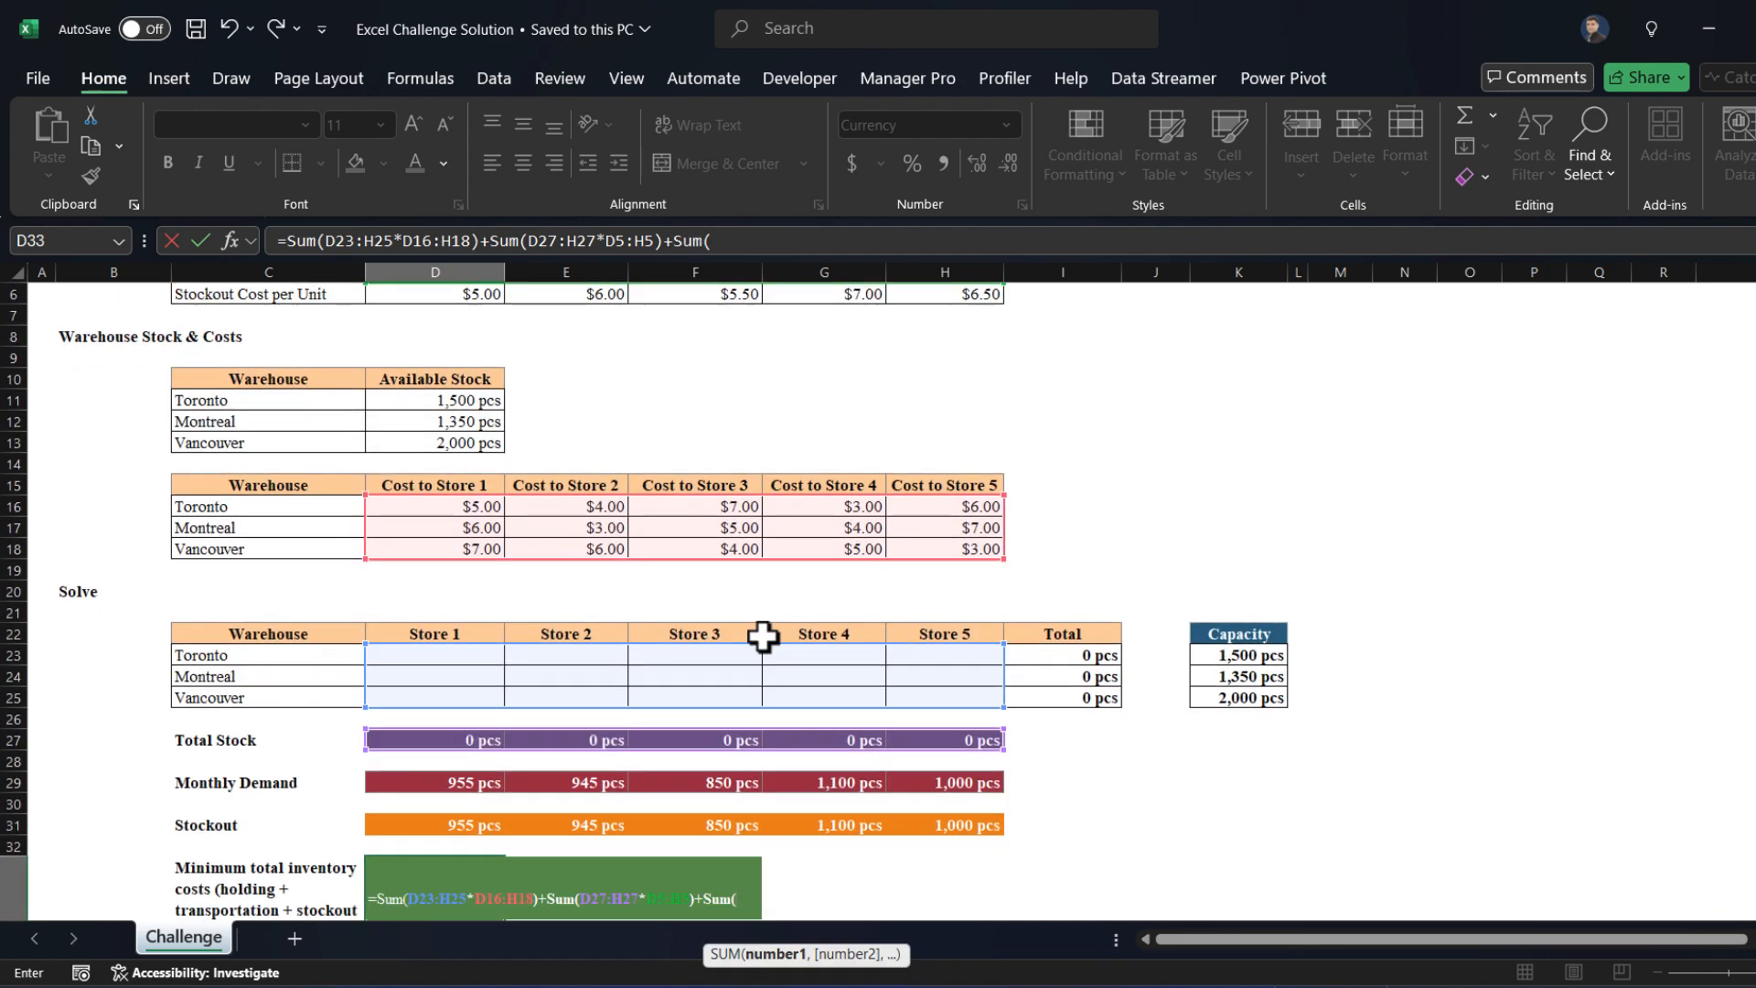
{"action": "left_click_drag", "start_coordinate": [471, 824], "coordinate": [925, 823]}
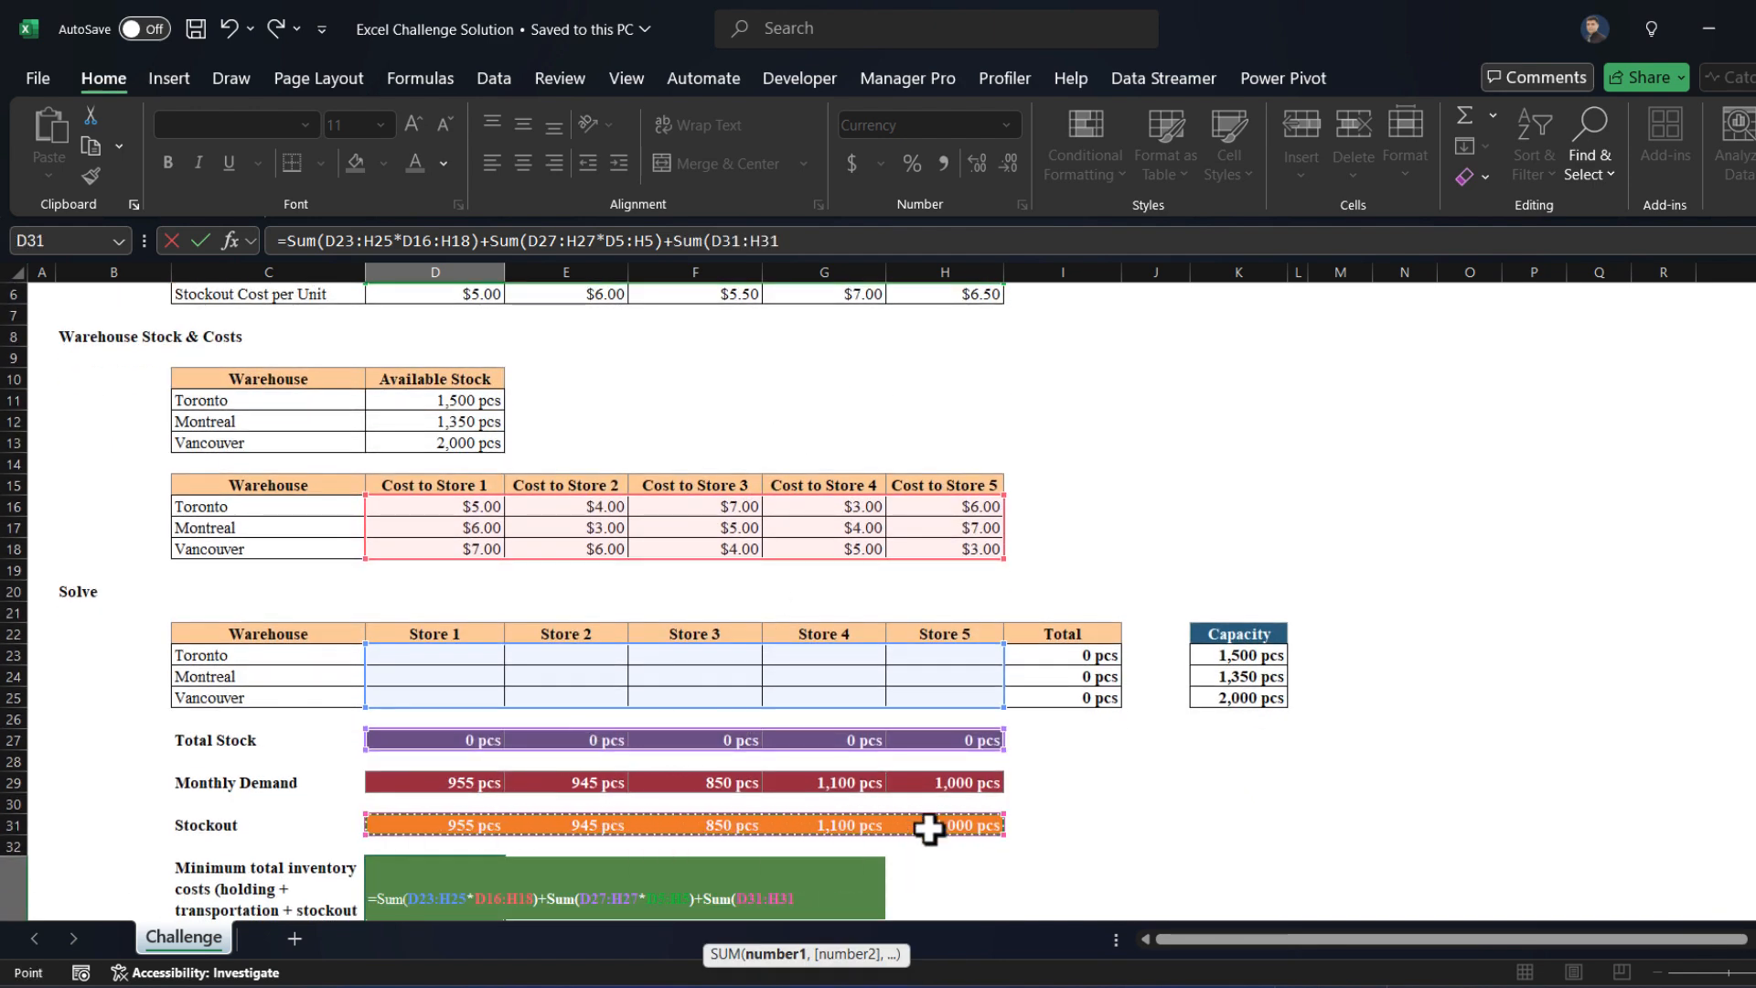
{"action": "type", "text": "*"}
{"action": "scroll", "coordinate": [487, 627], "scroll_direction": "up", "scroll_amount": 2}
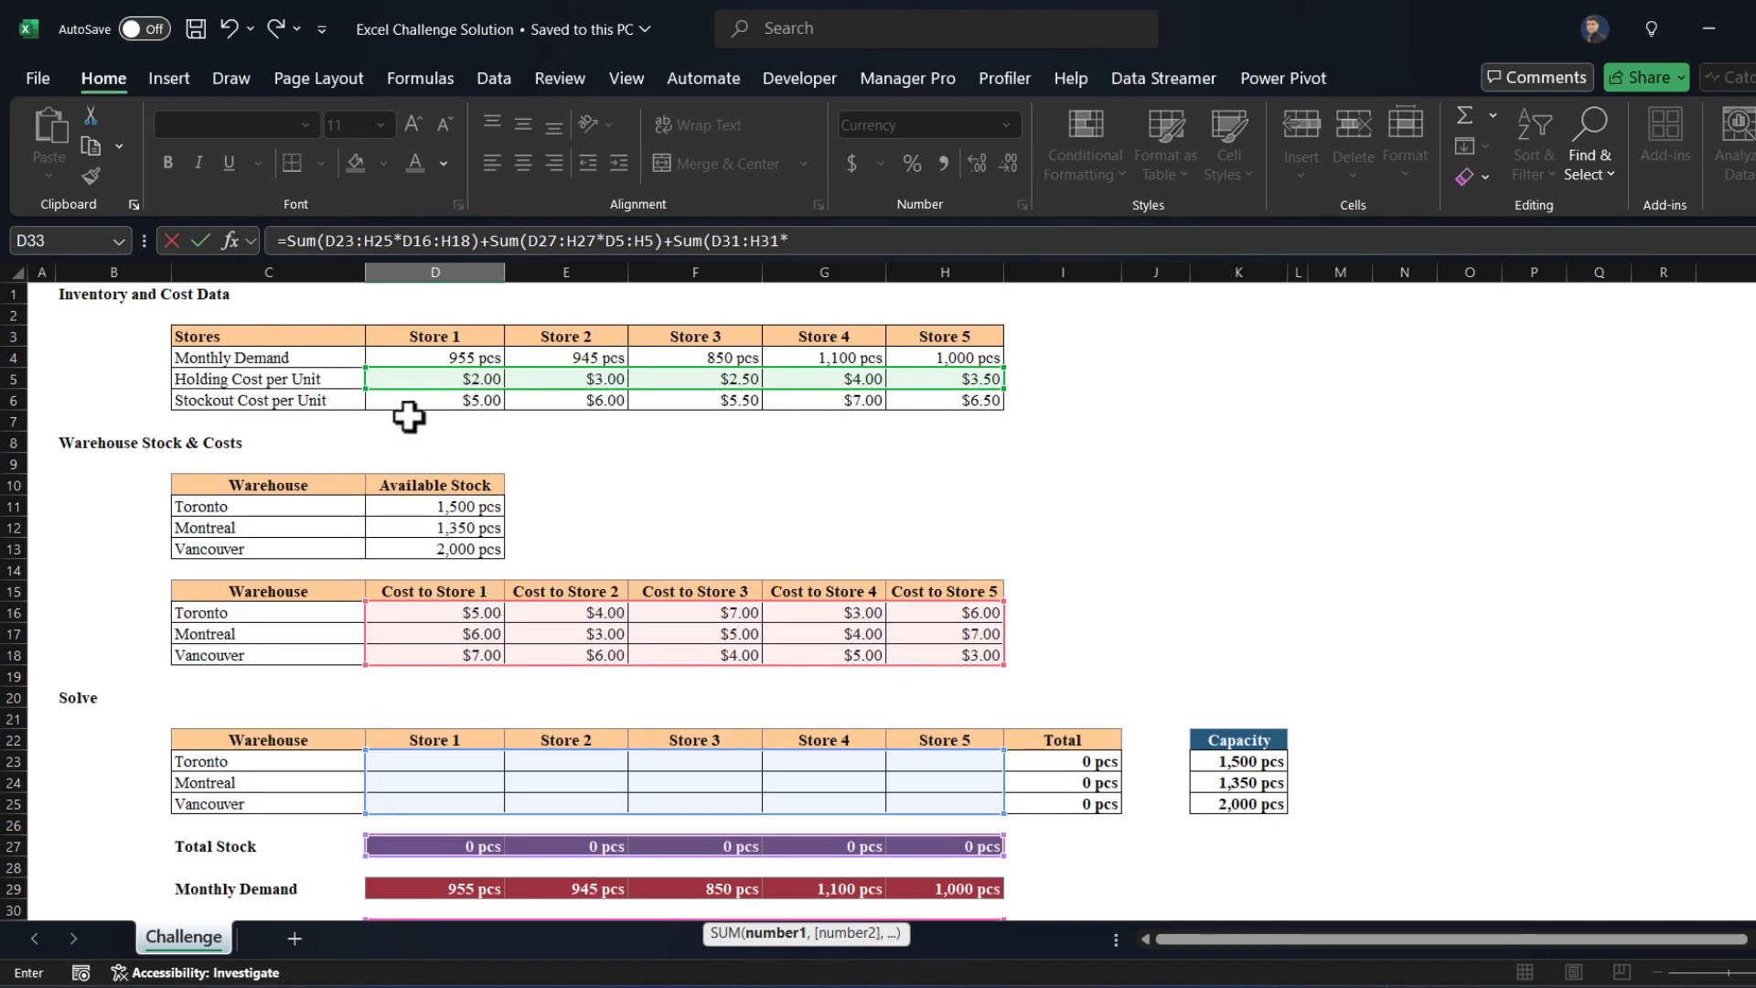
{"action": "left_click_drag", "start_coordinate": [410, 399], "coordinate": [931, 408]}
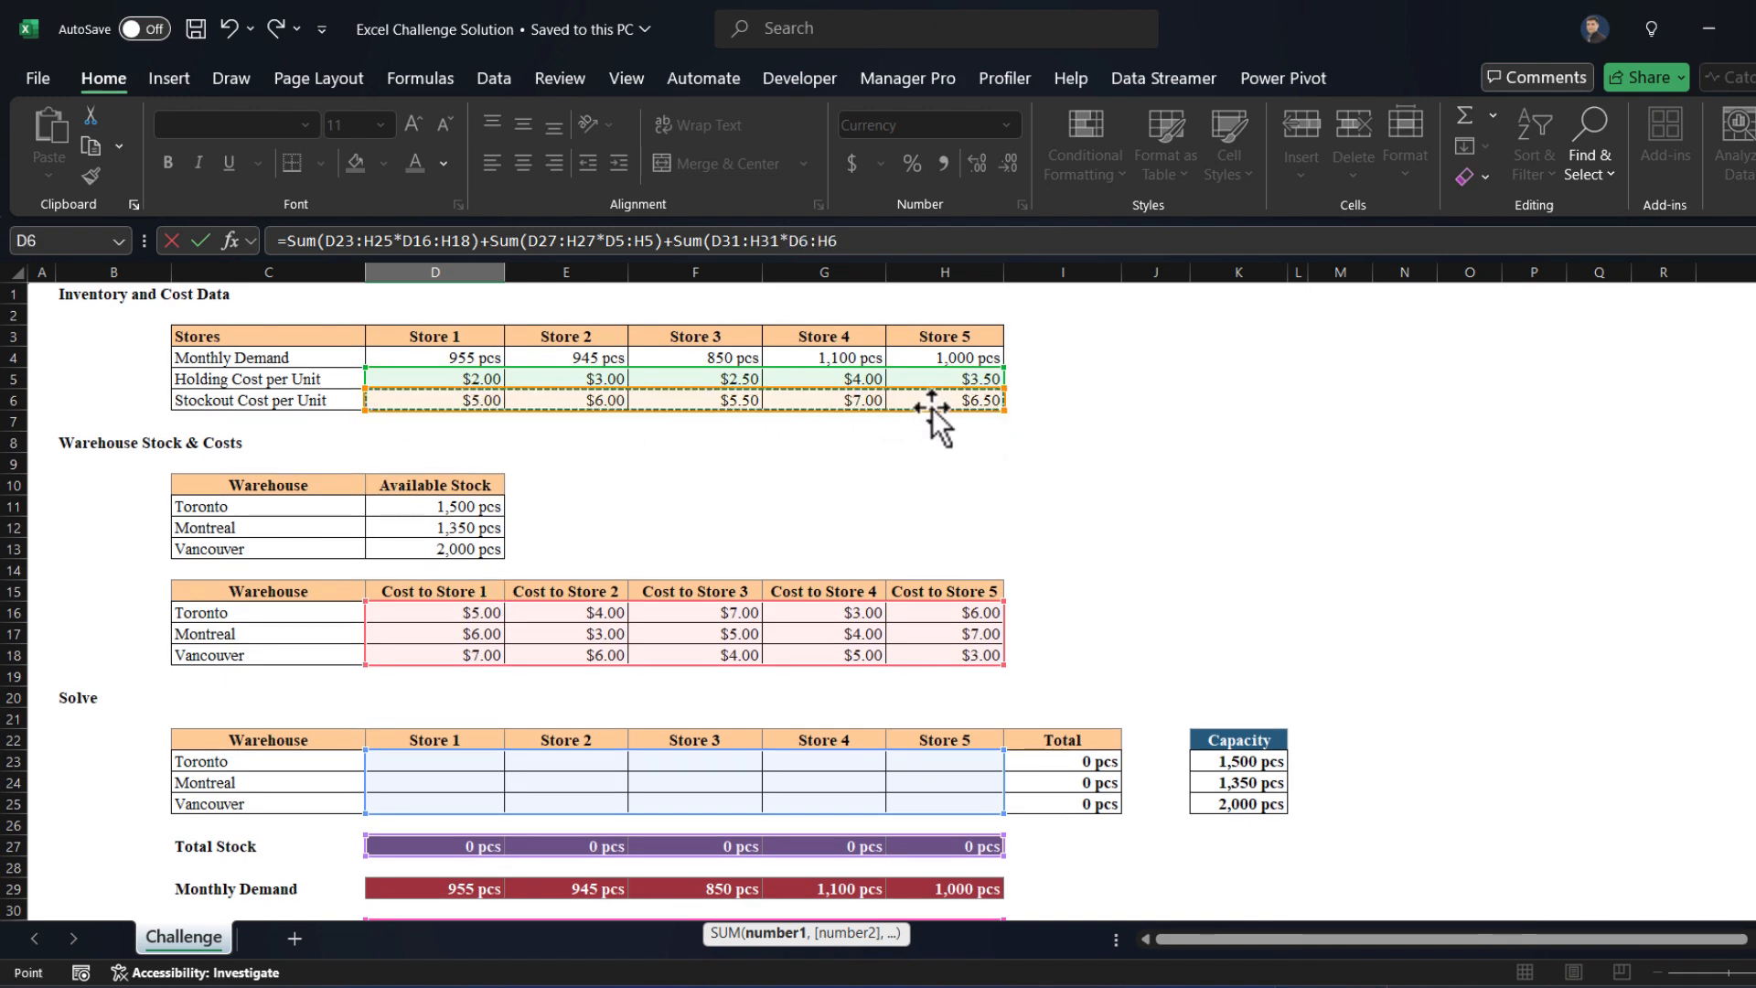
{"action": "type", "text": ")"}
{"action": "key", "text": "Return"}
Check in the list of available Excel add-ins whether the Solver Add-in is enabled, leaving the list unchanged
{"action": "scroll", "coordinate": [928, 403], "scroll_direction": "down", "scroll_amount": 4}
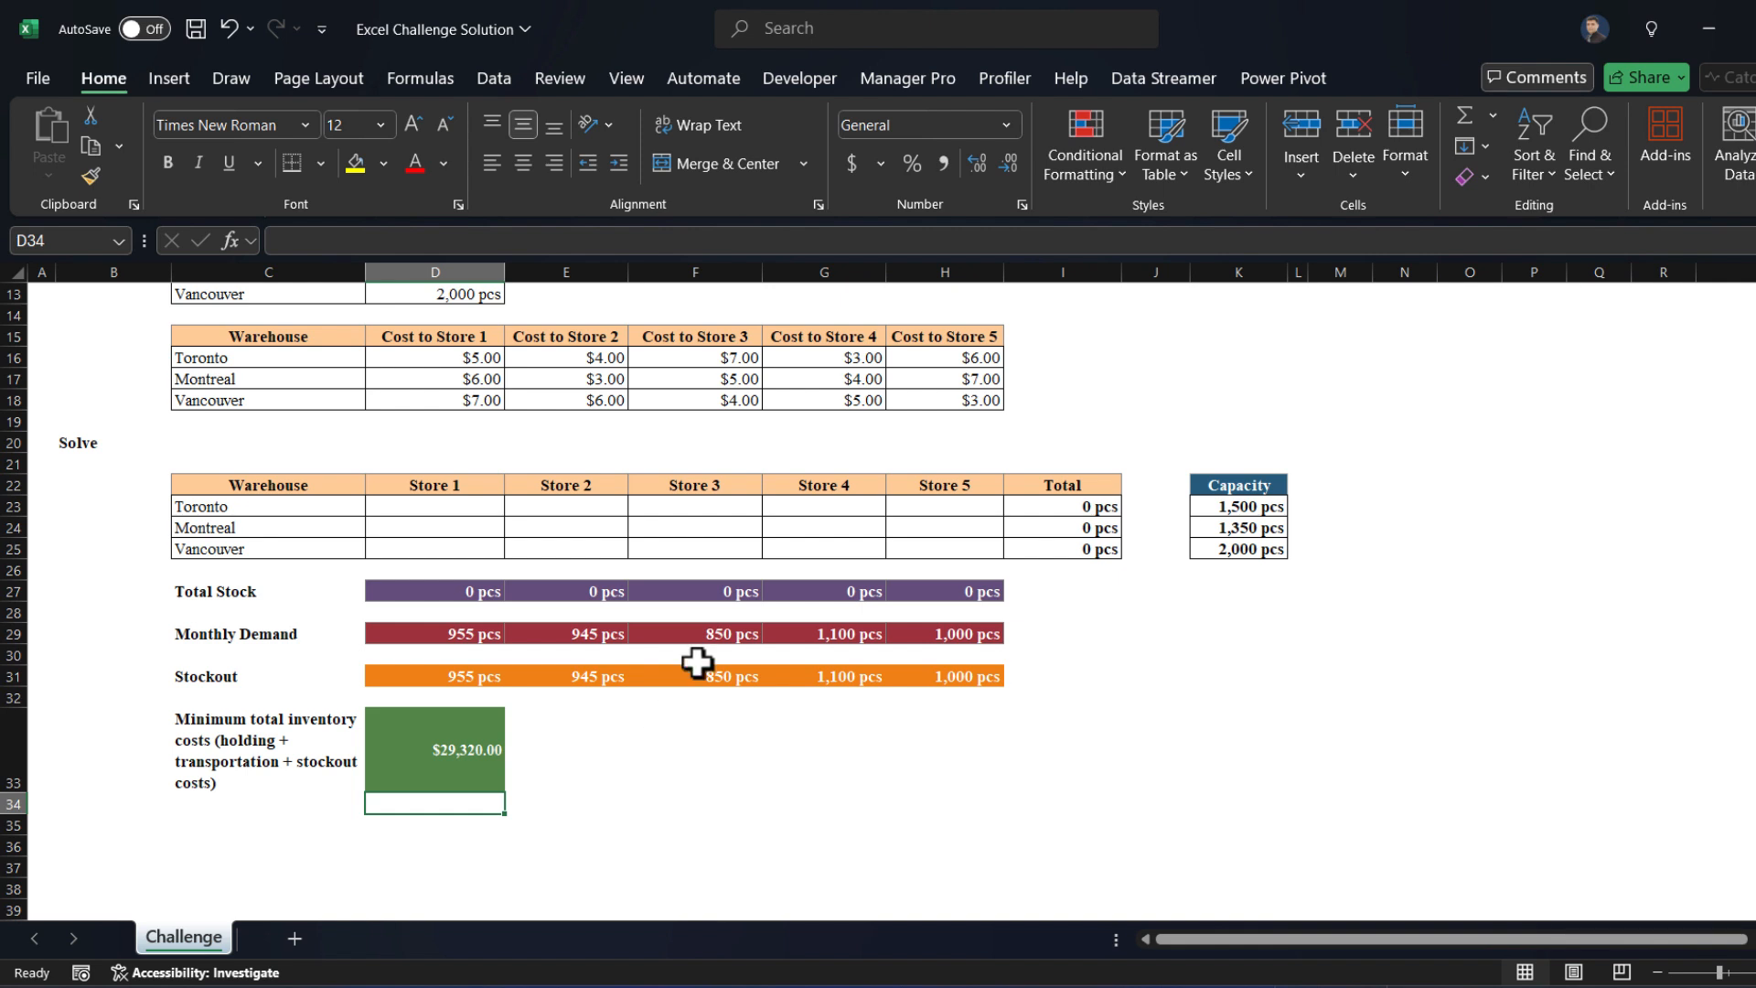
{"action": "left_click", "coordinate": [494, 78]}
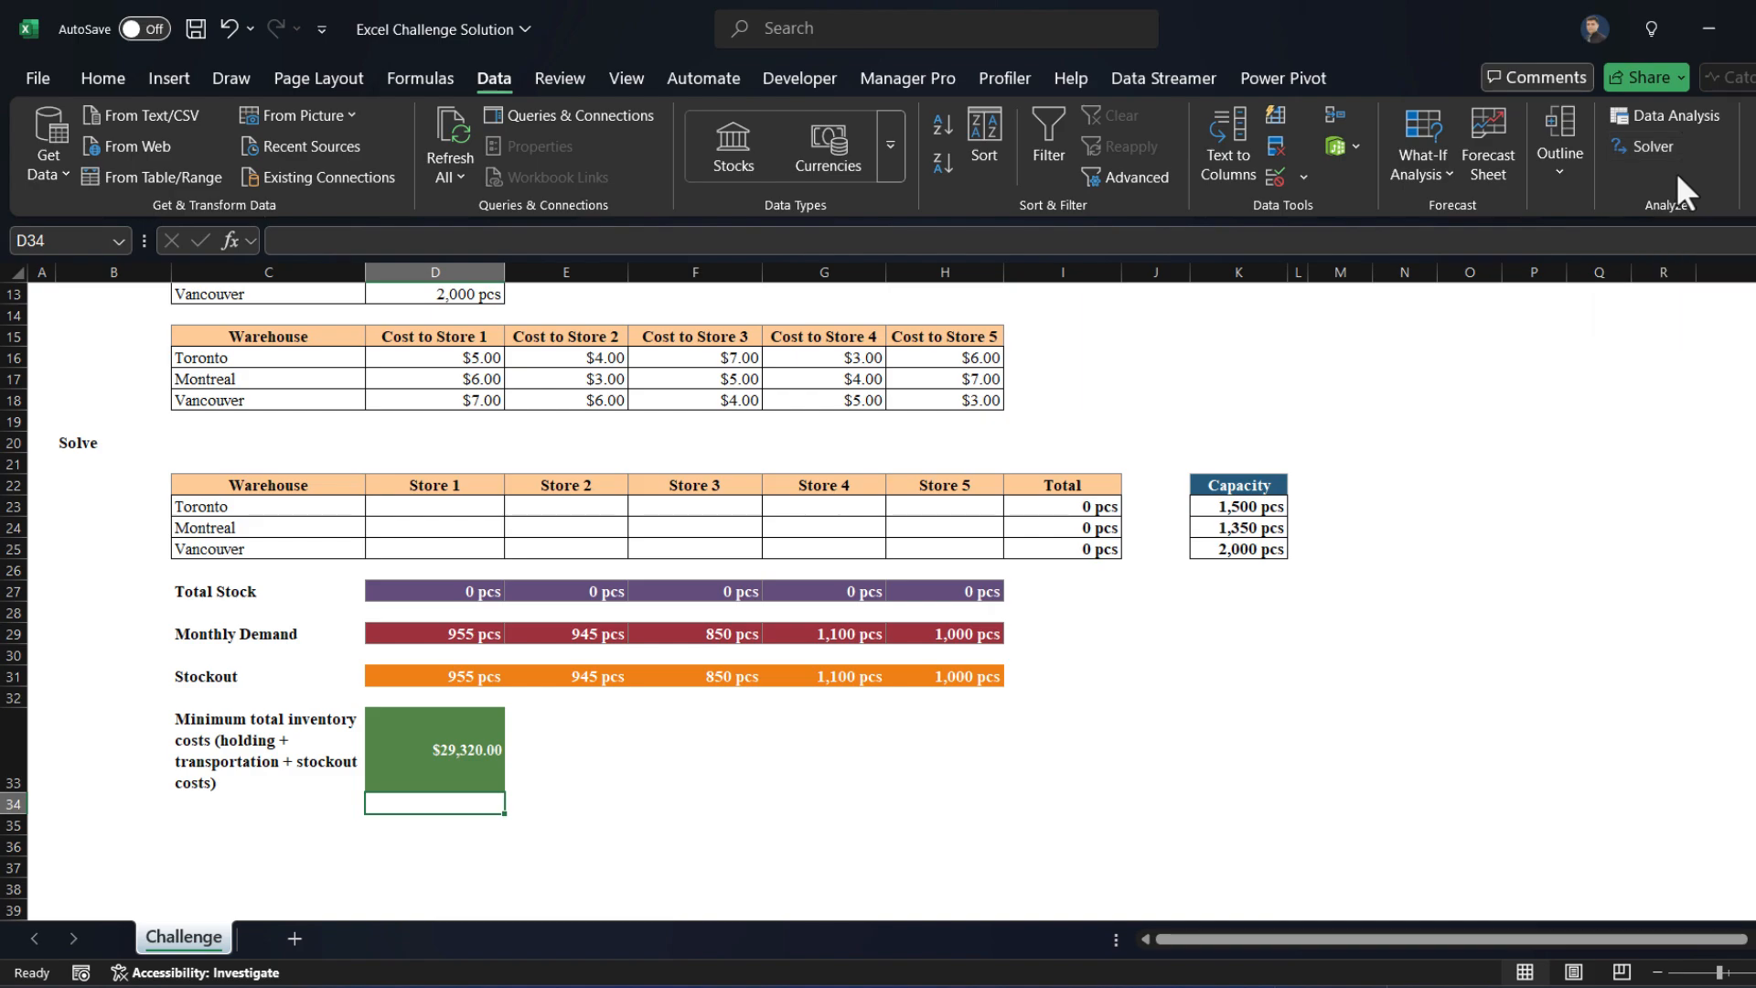
{"action": "left_click", "coordinate": [38, 77]}
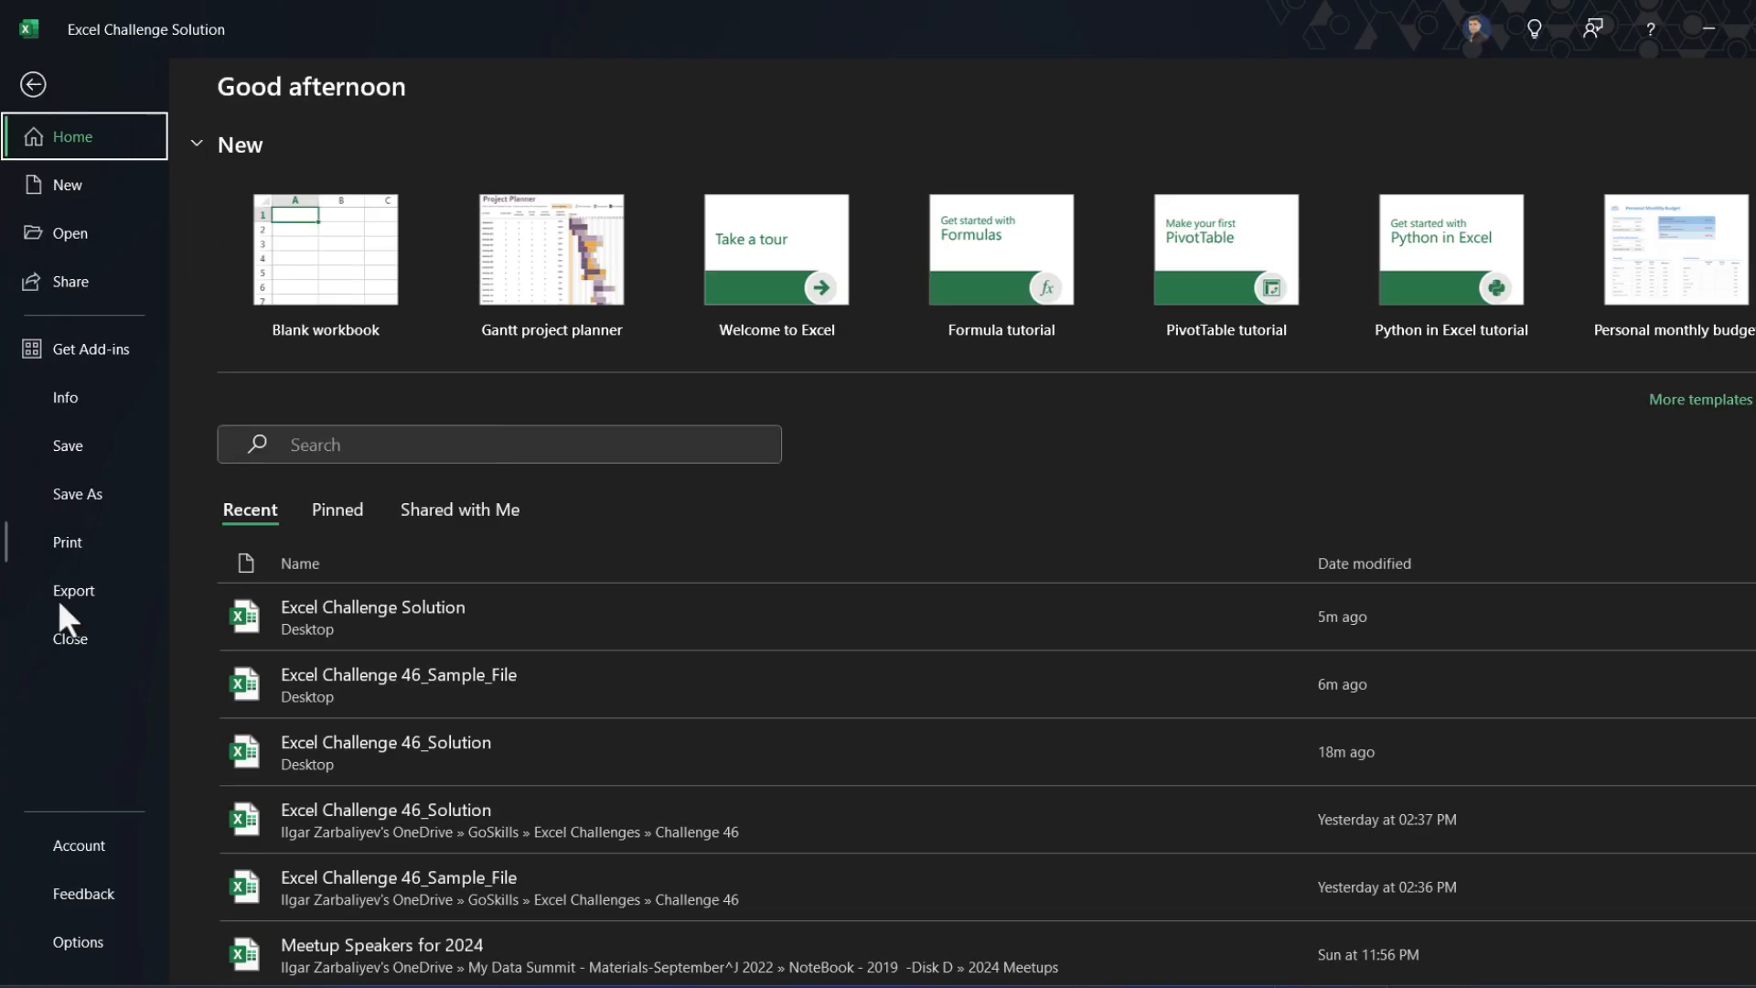
{"action": "left_click", "coordinate": [114, 951]}
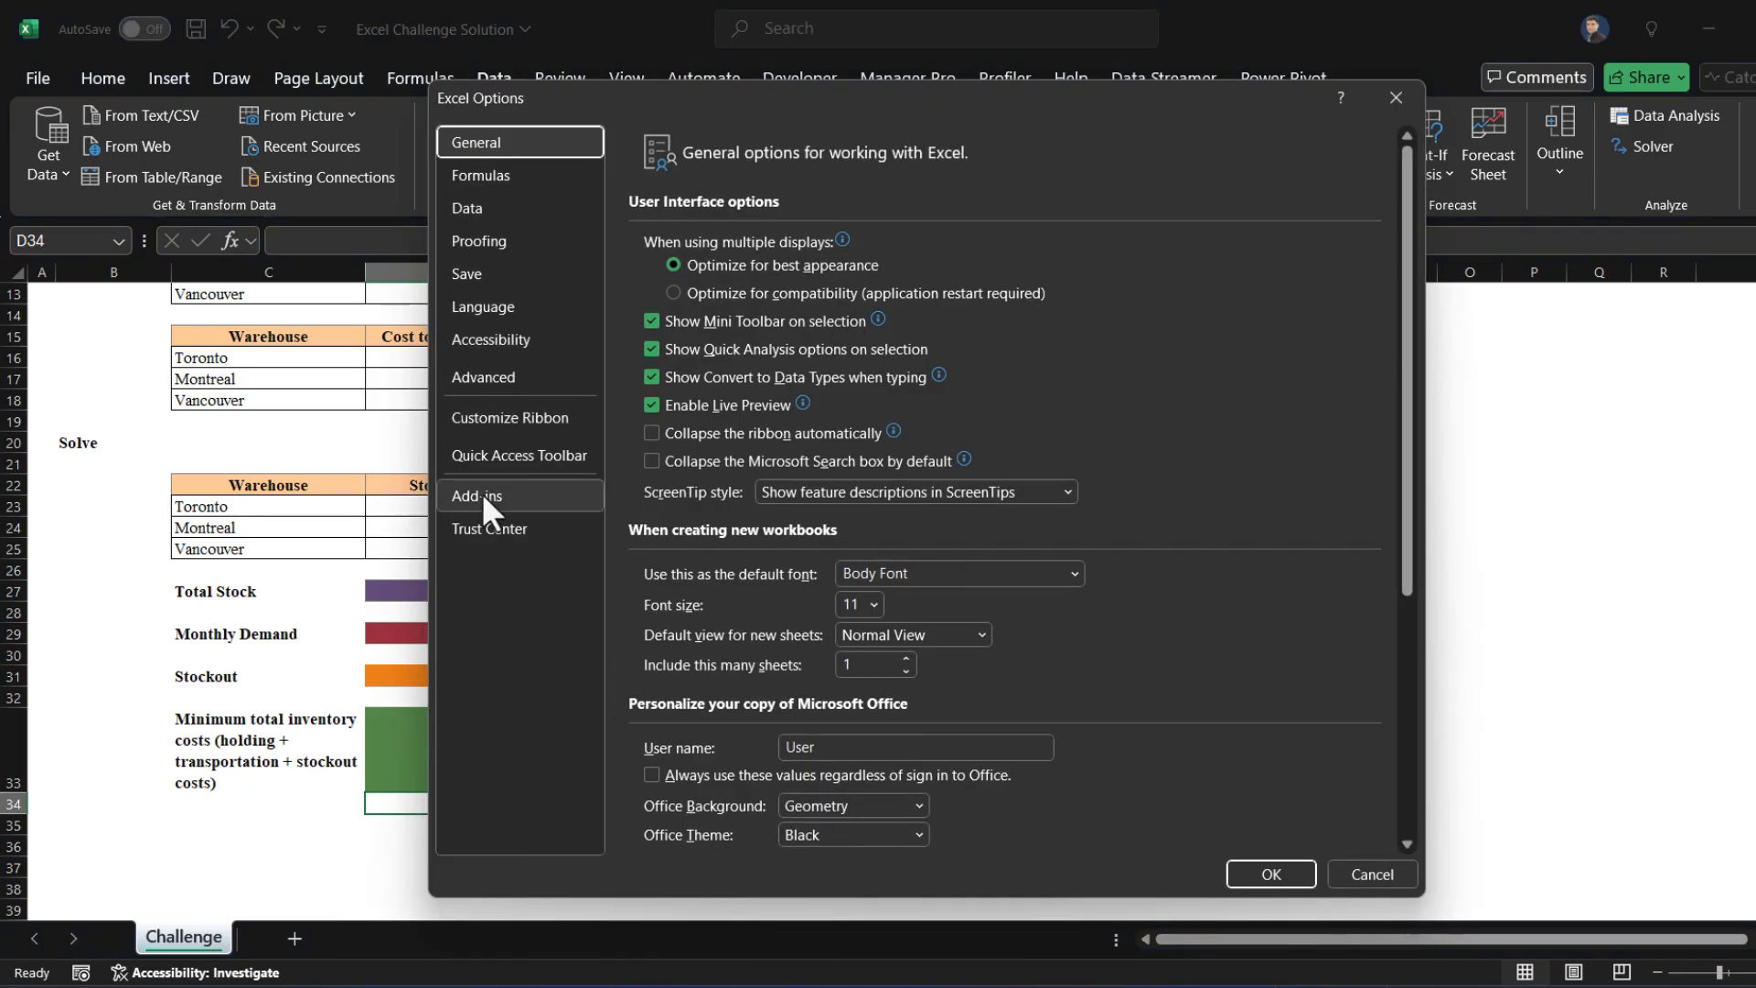
{"action": "left_click", "coordinate": [481, 494]}
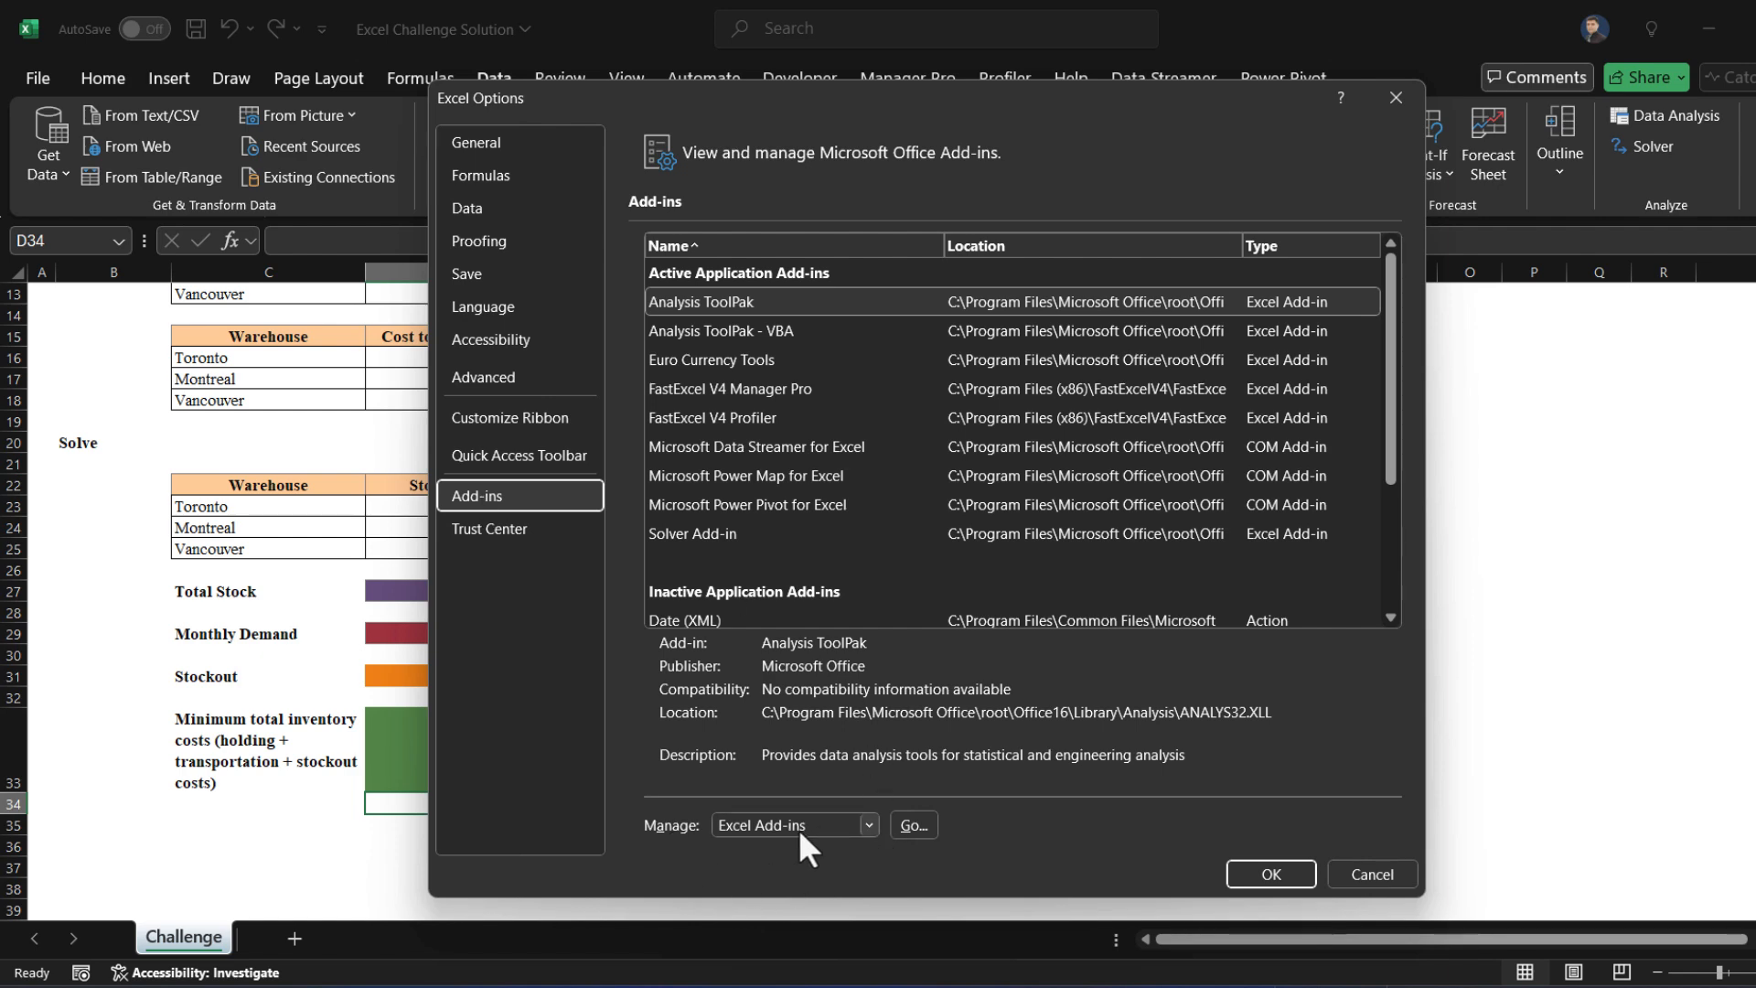
{"action": "left_click", "coordinate": [912, 826]}
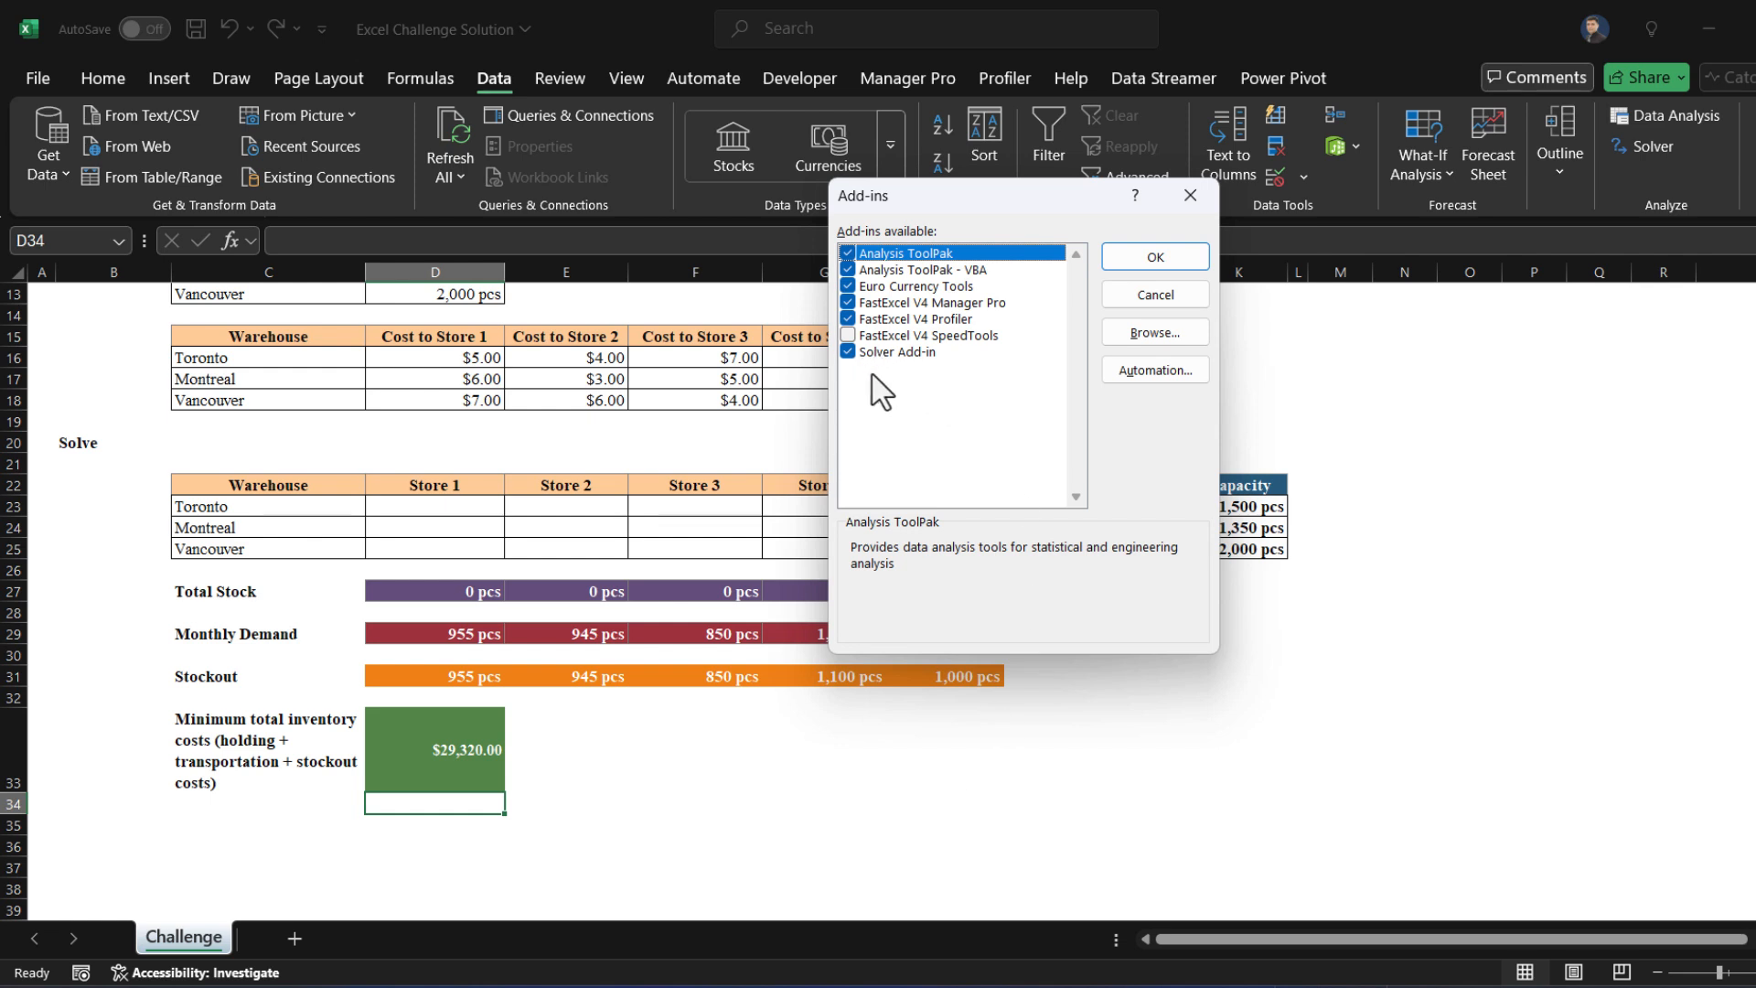
{"action": "left_click", "coordinate": [1190, 196]}
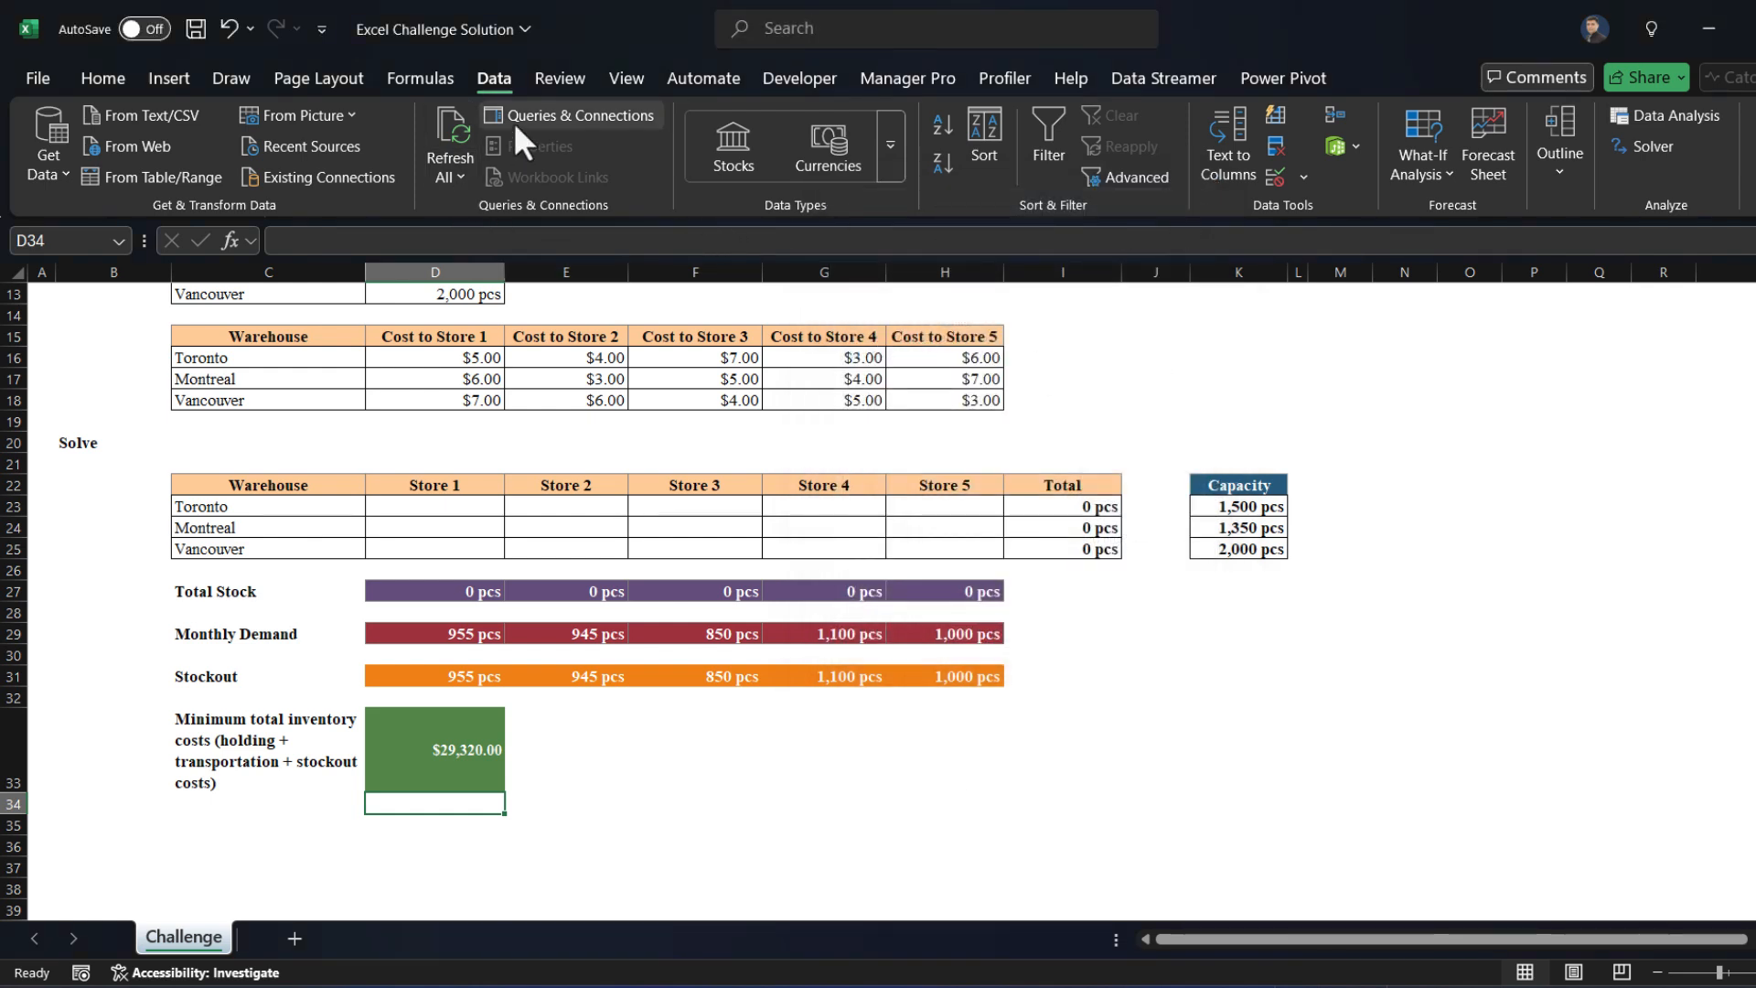
Open Solver and set its objective to cell D33 with the goal Min
{"action": "left_click", "coordinate": [1654, 146]}
{"action": "left_click_drag", "start_coordinate": [980, 109], "coordinate": [1125, 276]}
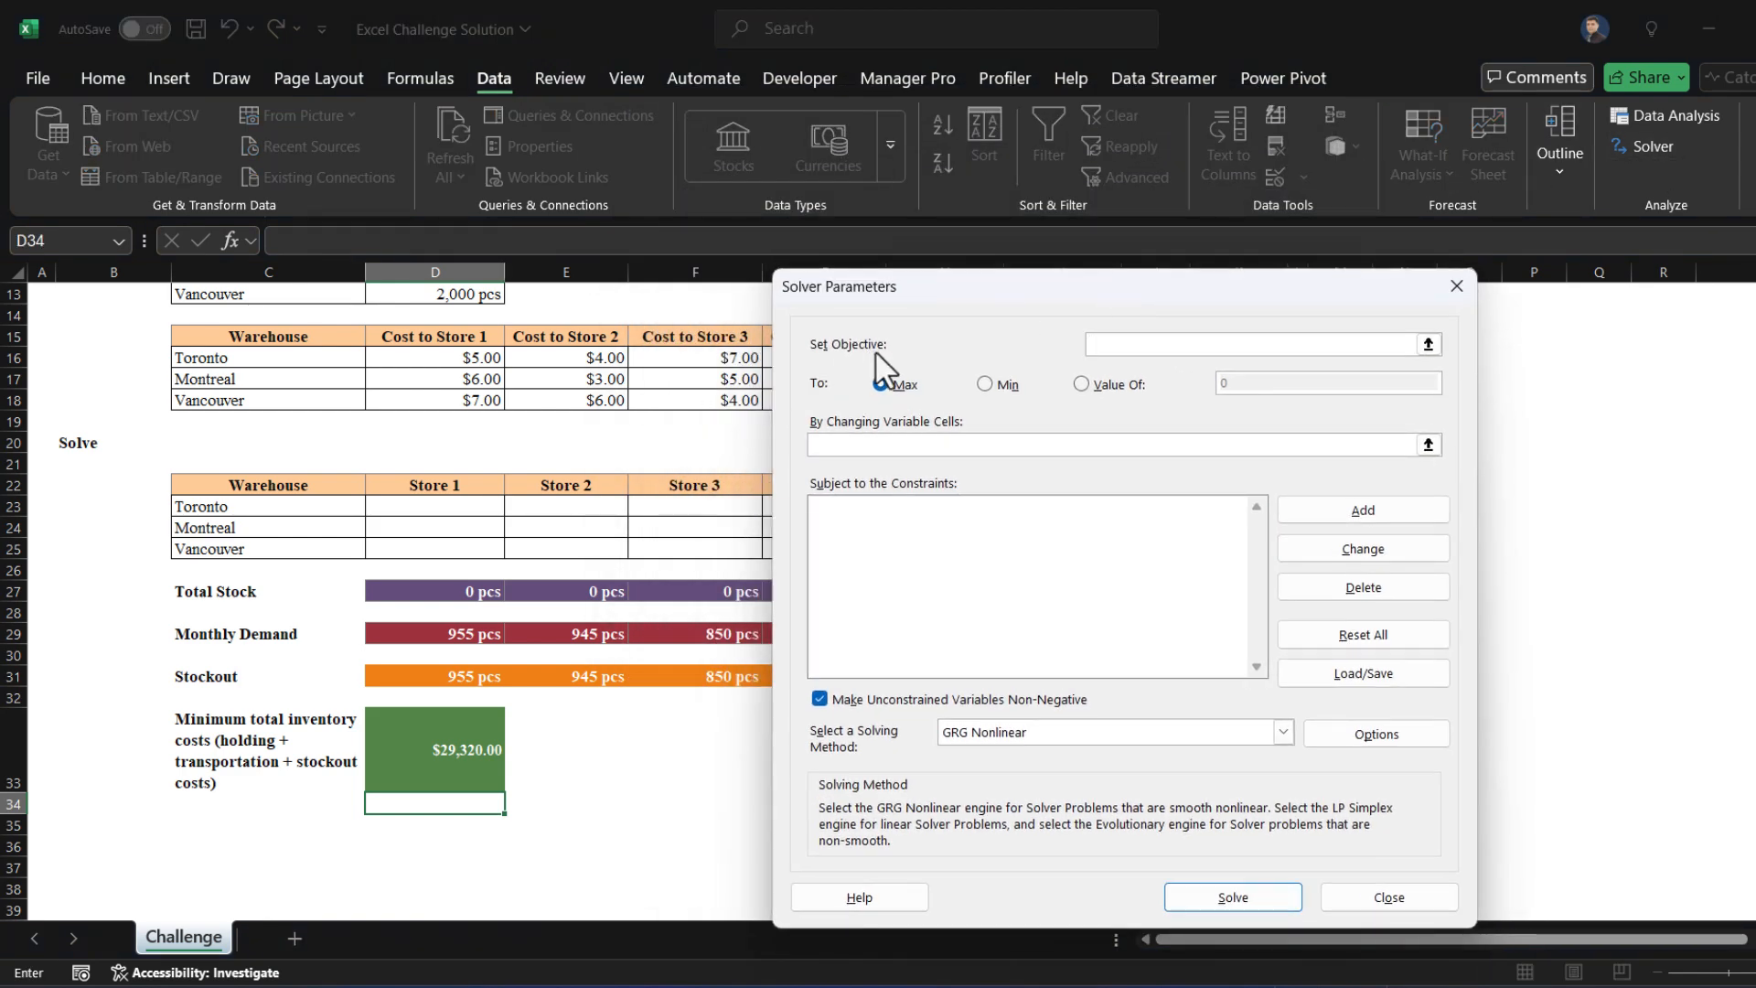
{"action": "left_click", "coordinate": [1428, 345]}
{"action": "left_click", "coordinate": [450, 755]}
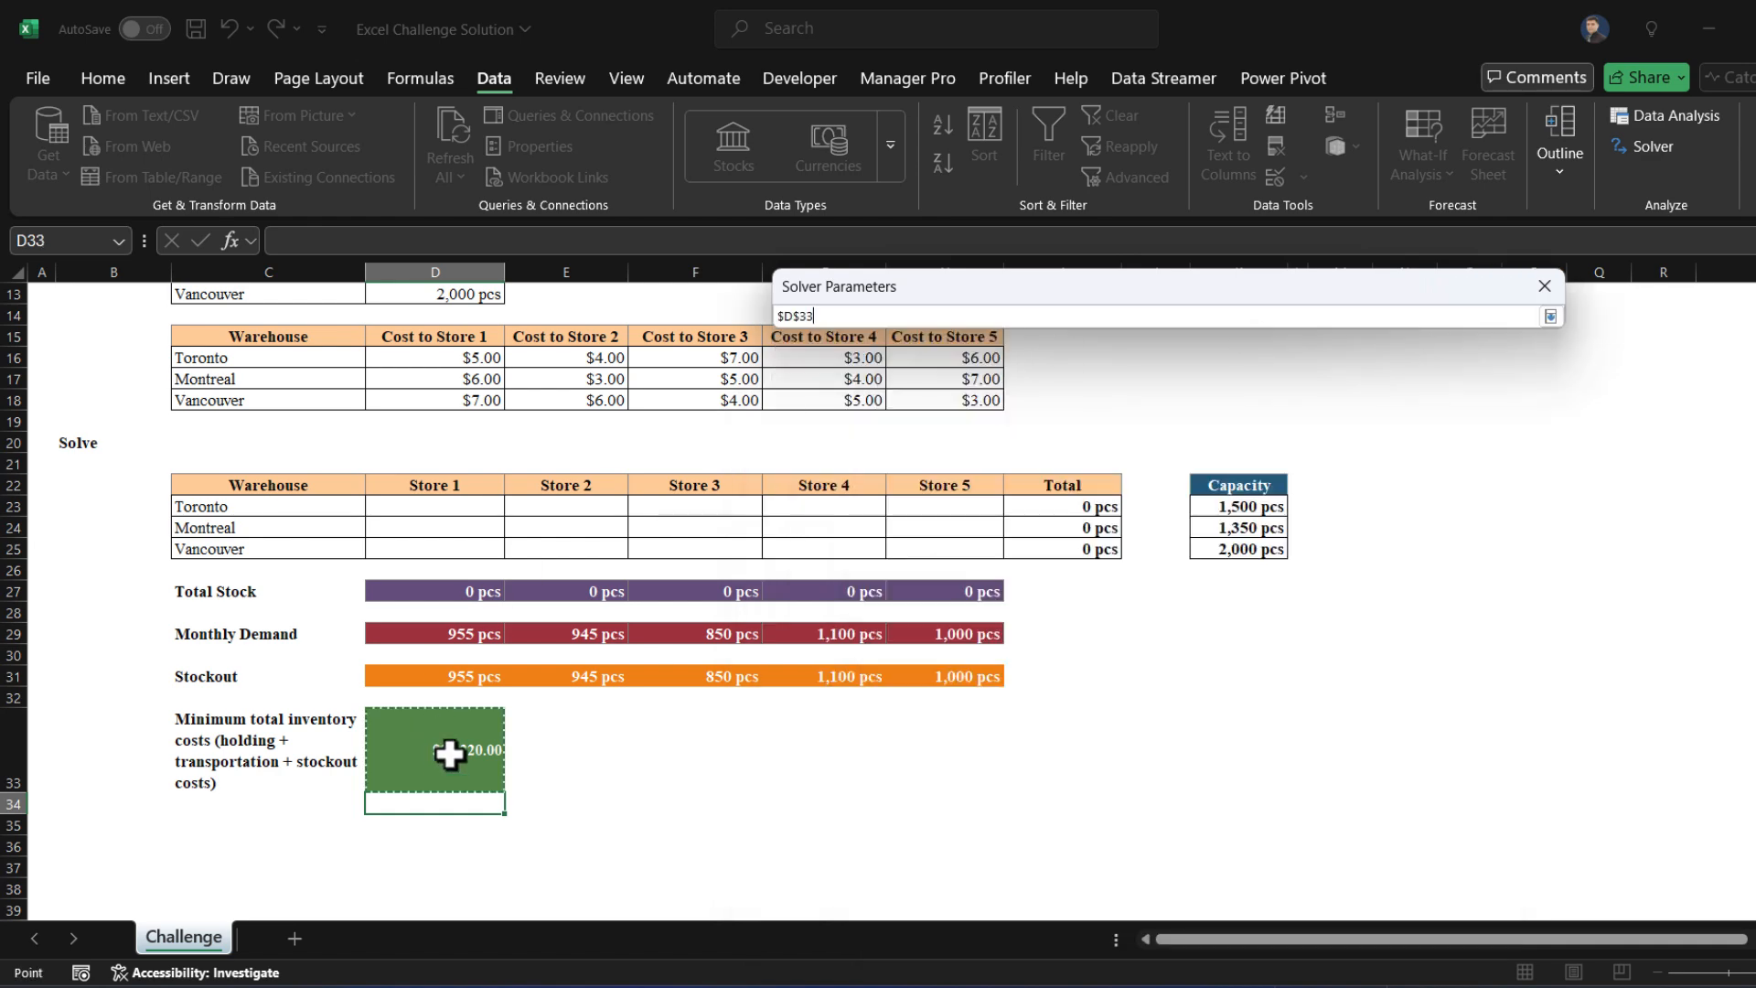
{"action": "left_click", "coordinate": [1550, 318]}
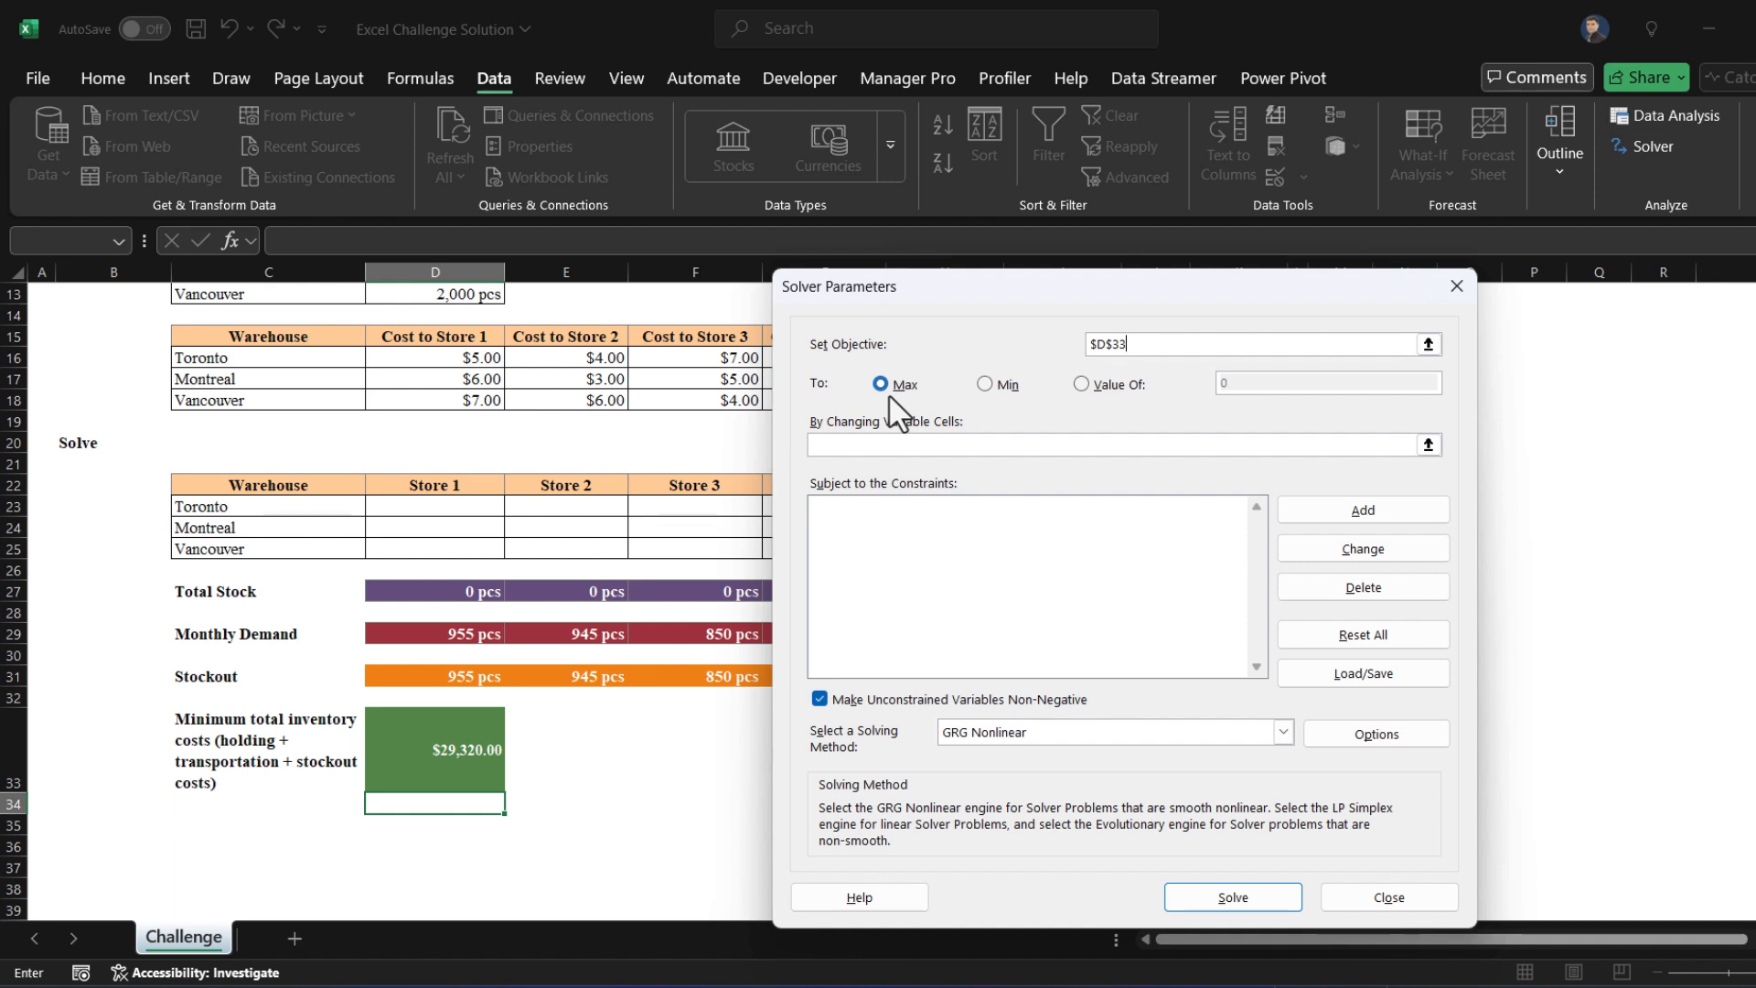
{"action": "left_click", "coordinate": [984, 384]}
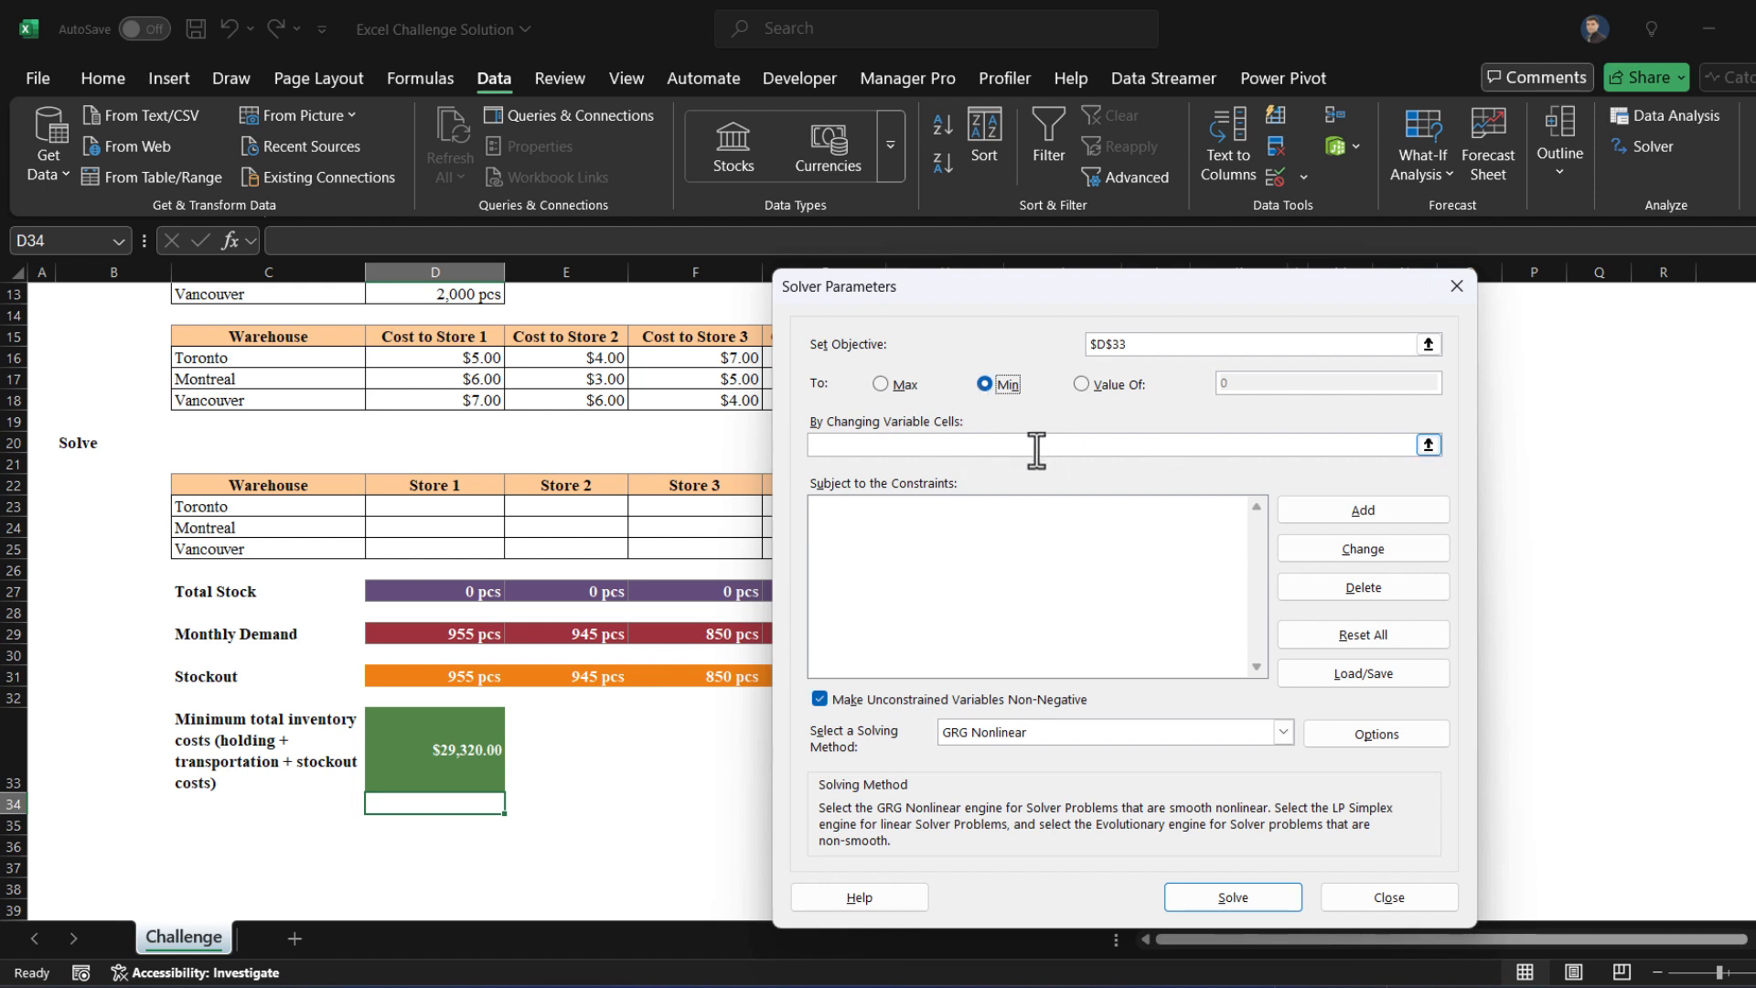
Set the Solver's changing variable cells to the warehouse-to-store allocation range D23:H25
{"action": "left_click", "coordinate": [1428, 444]}
{"action": "left_click_drag", "start_coordinate": [449, 511], "coordinate": [1061, 544]}
{"action": "left_click", "coordinate": [1550, 317]}
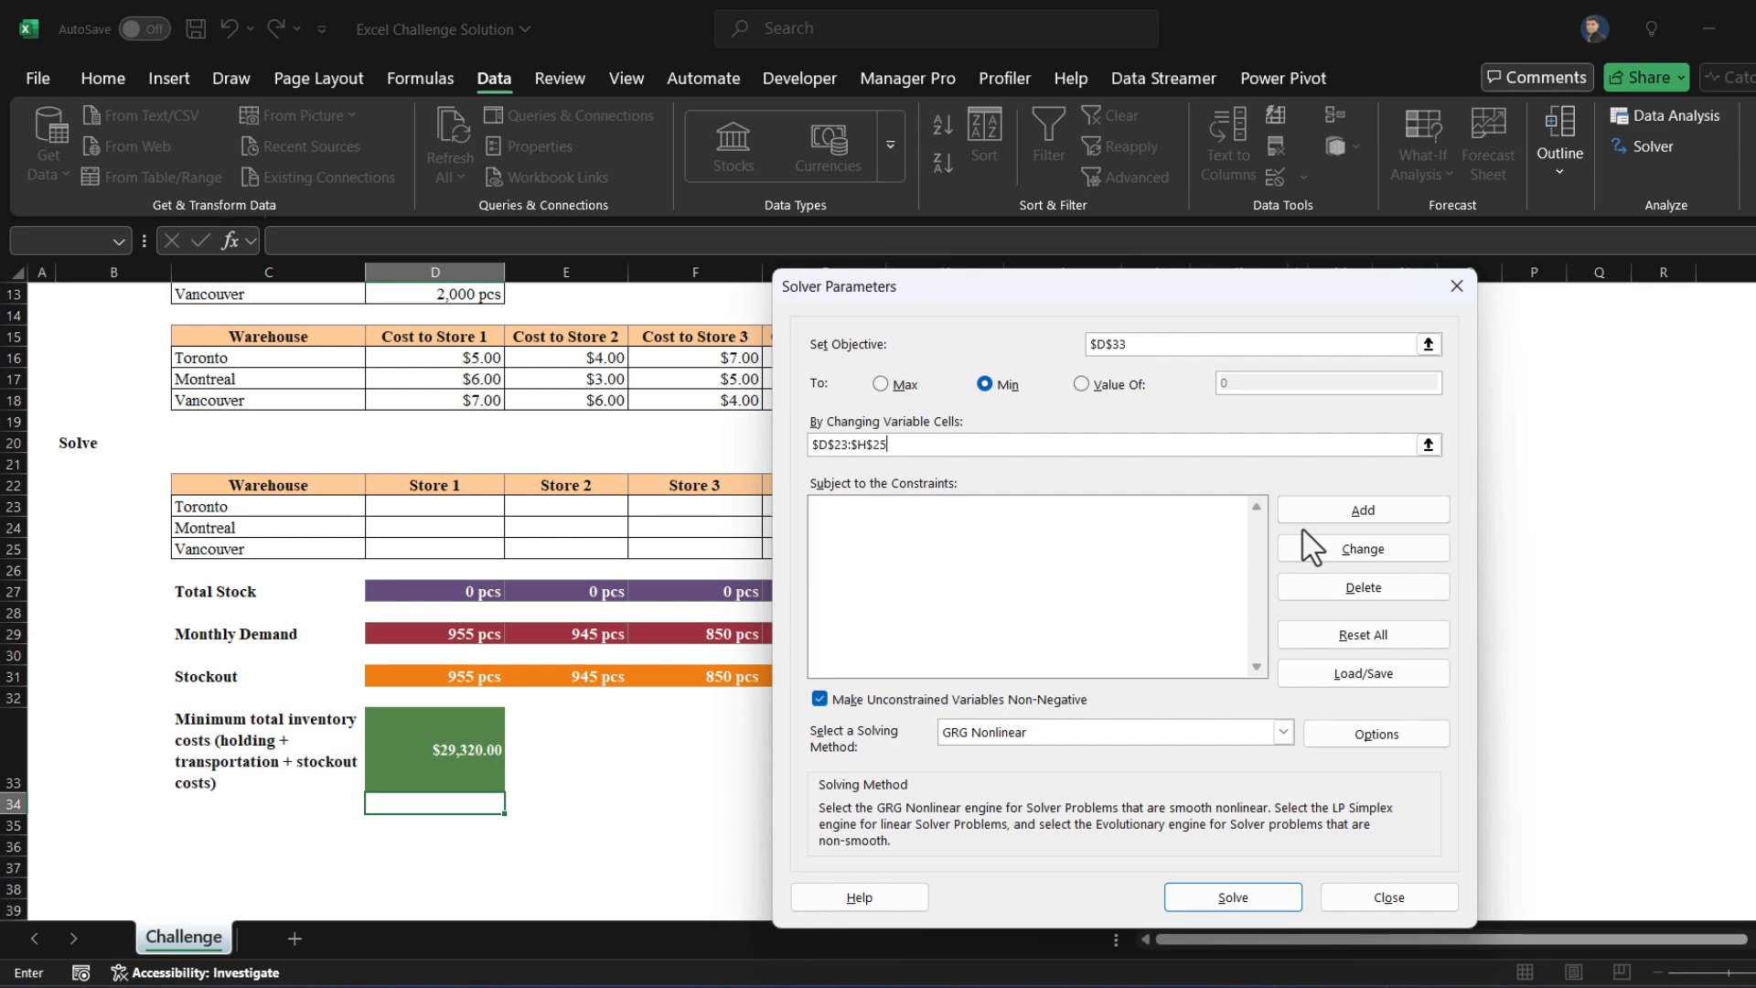
Add a Solver constraint requiring the allocation cells D23:H25 to be >= 0
{"action": "left_click", "coordinate": [1403, 523]}
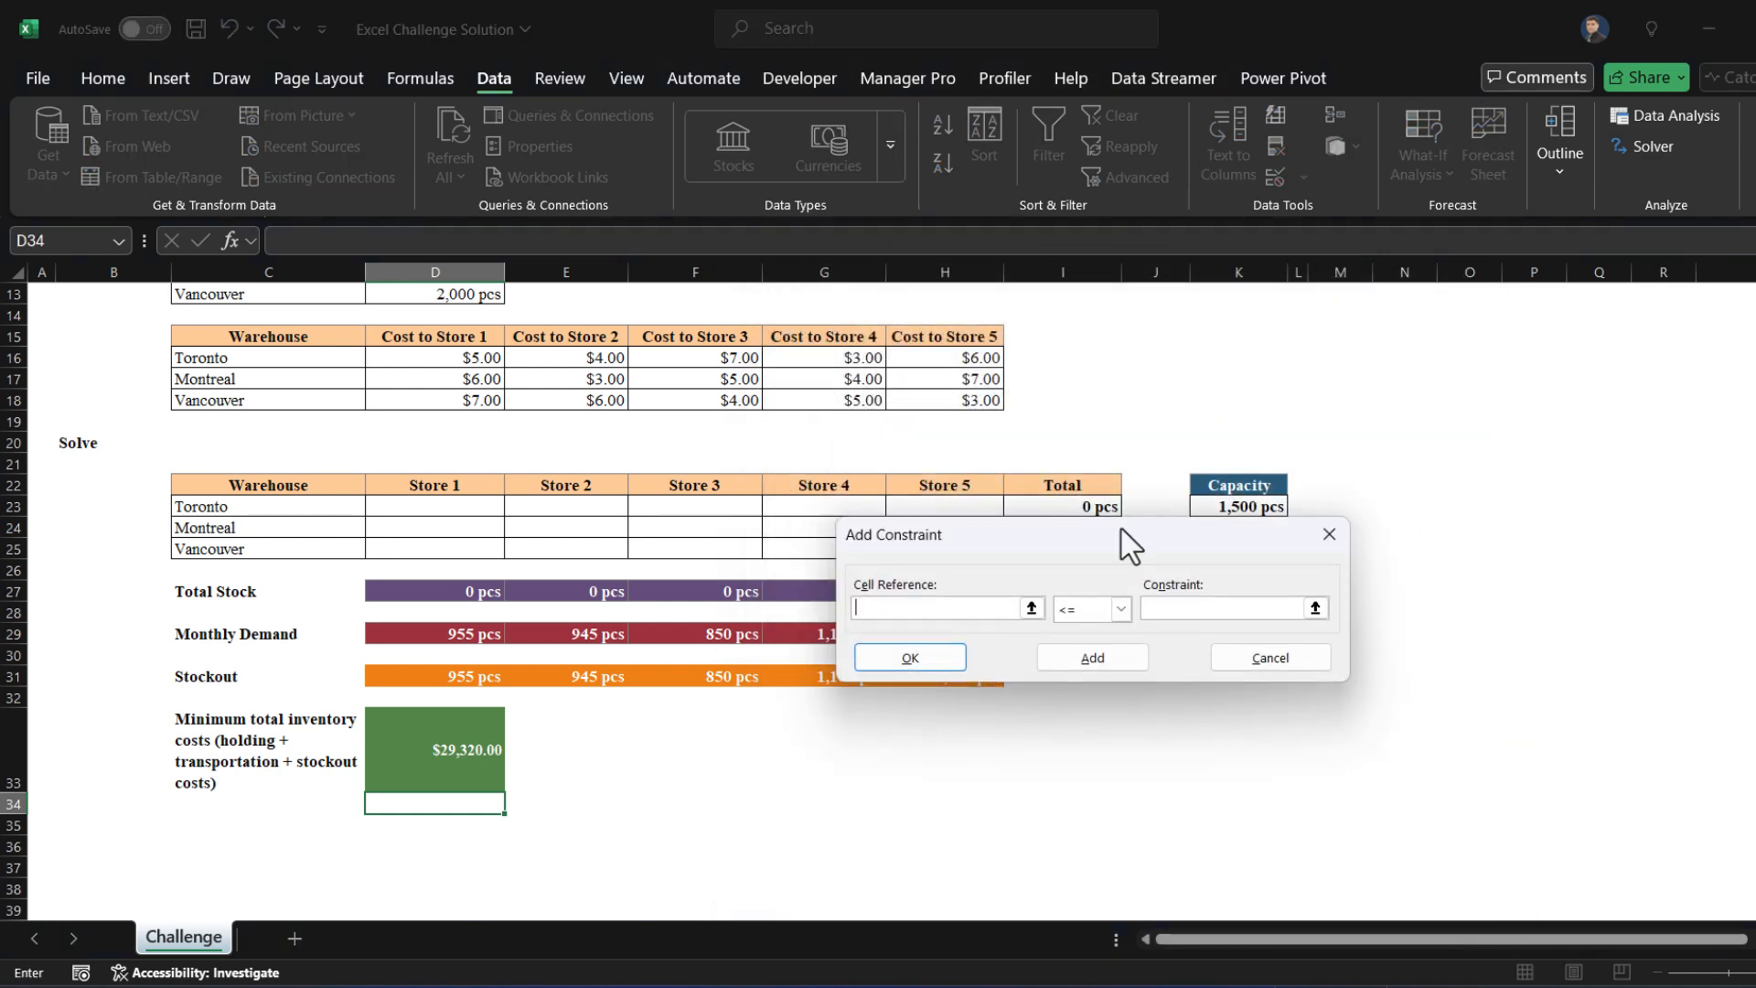
{"action": "left_click_drag", "start_coordinate": [1125, 537], "coordinate": [1311, 318]}
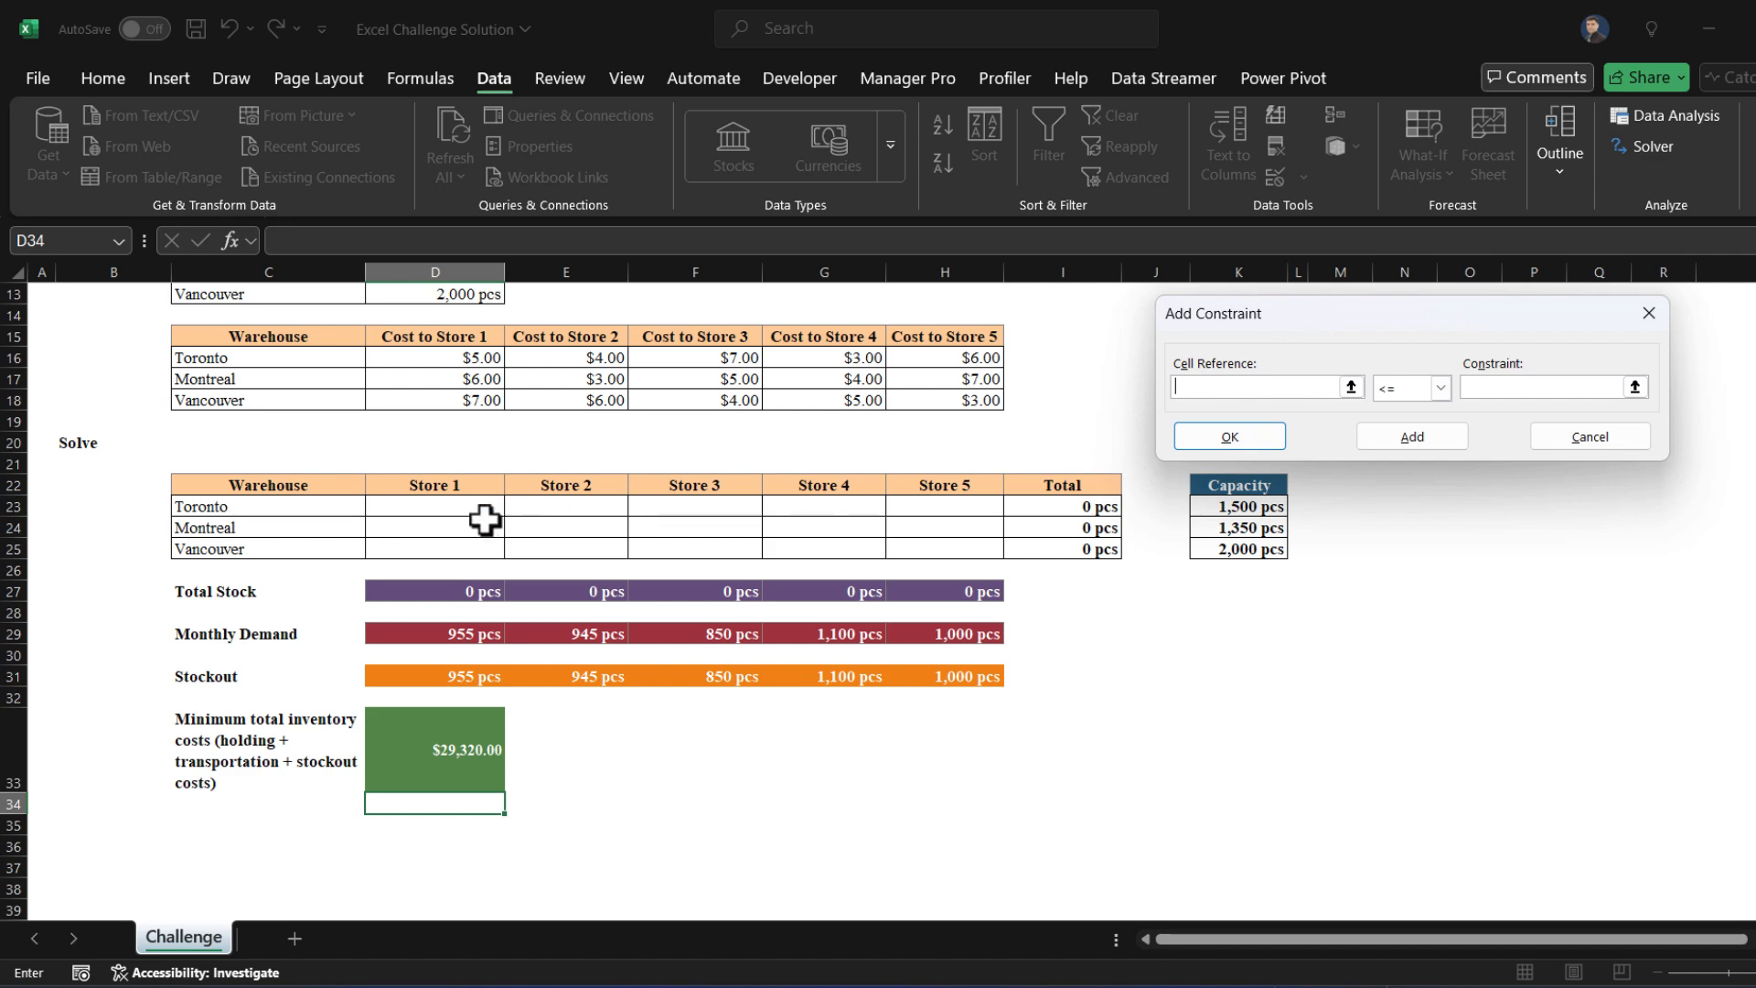
{"action": "left_click", "coordinate": [450, 505]}
{"action": "left_click_drag", "start_coordinate": [450, 504], "coordinate": [916, 547]}
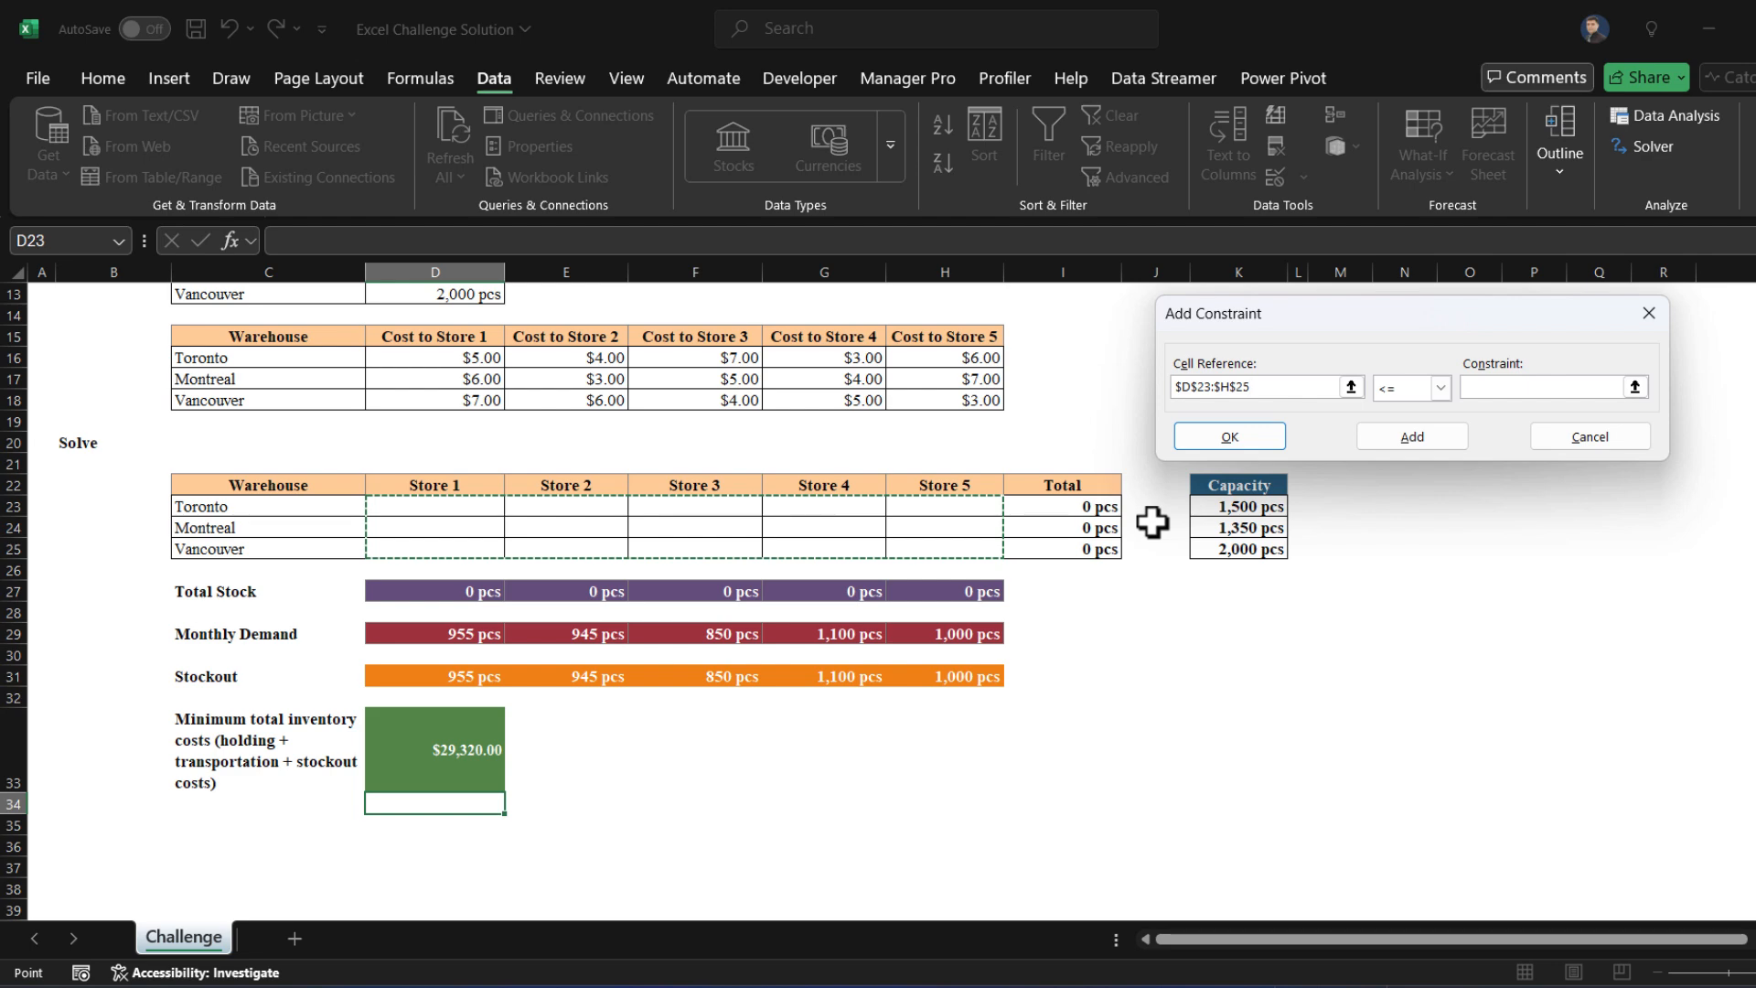
{"action": "left_click", "coordinate": [1440, 388]}
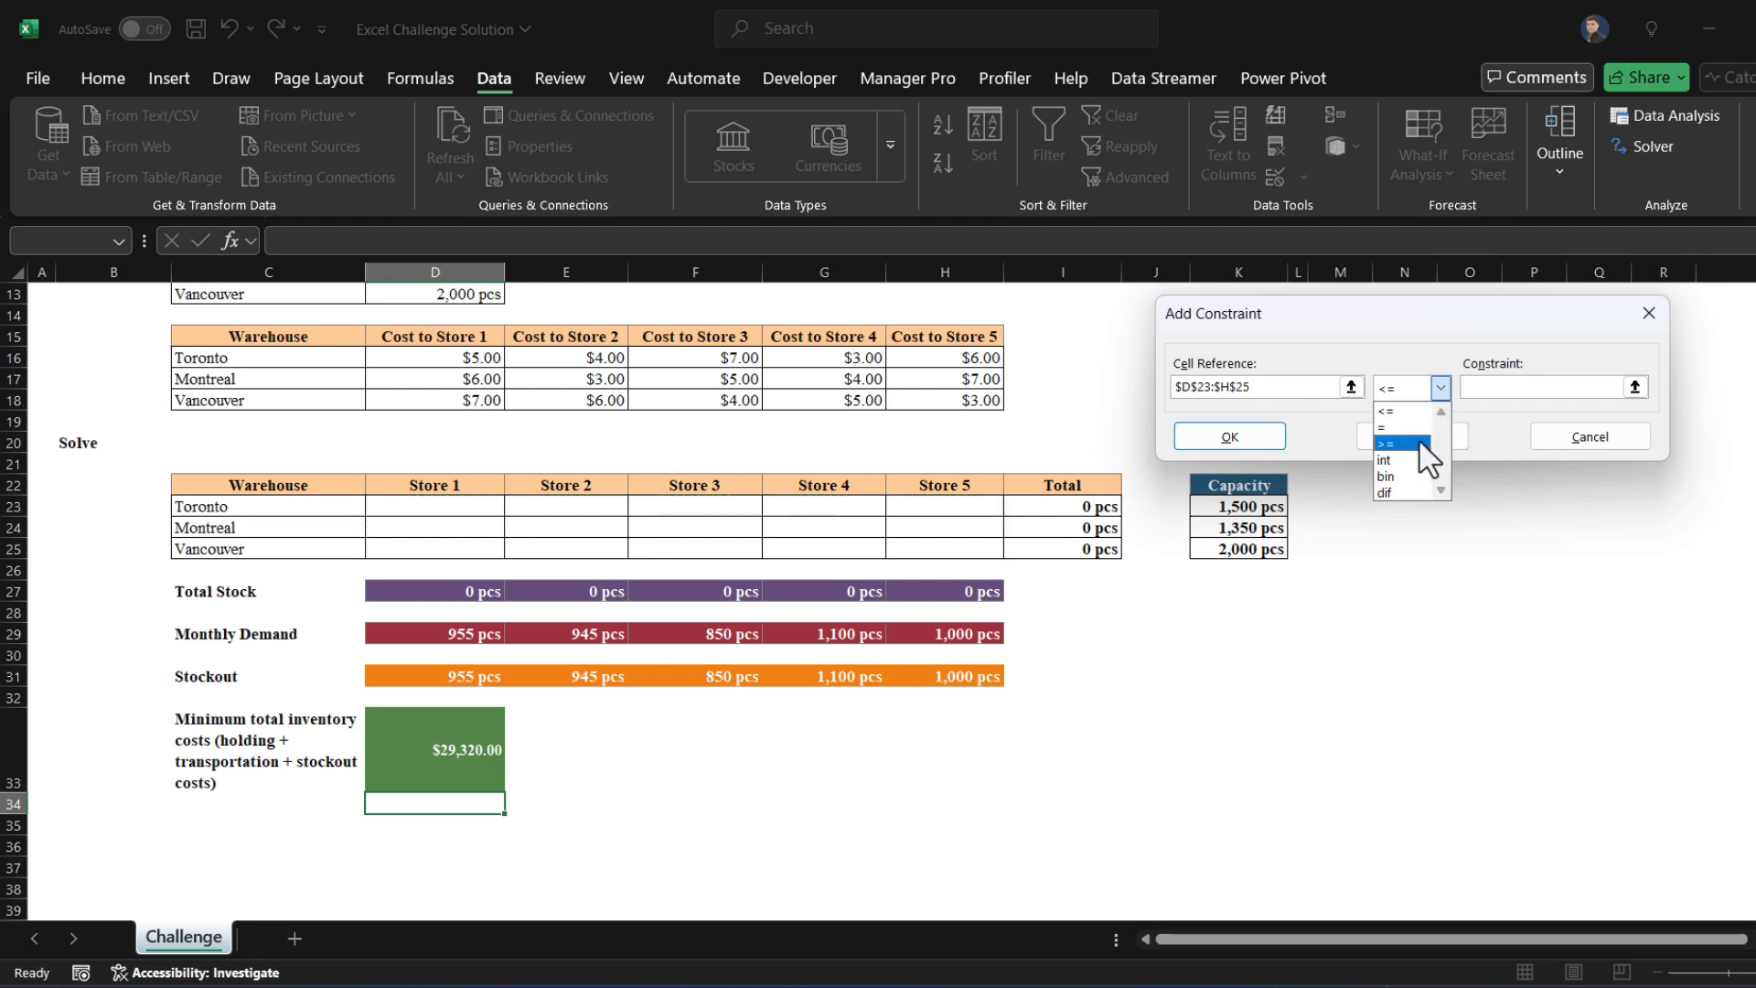
{"action": "left_click", "coordinate": [1408, 444]}
{"action": "key", "text": "Tab"}
{"action": "type", "text": "0"}
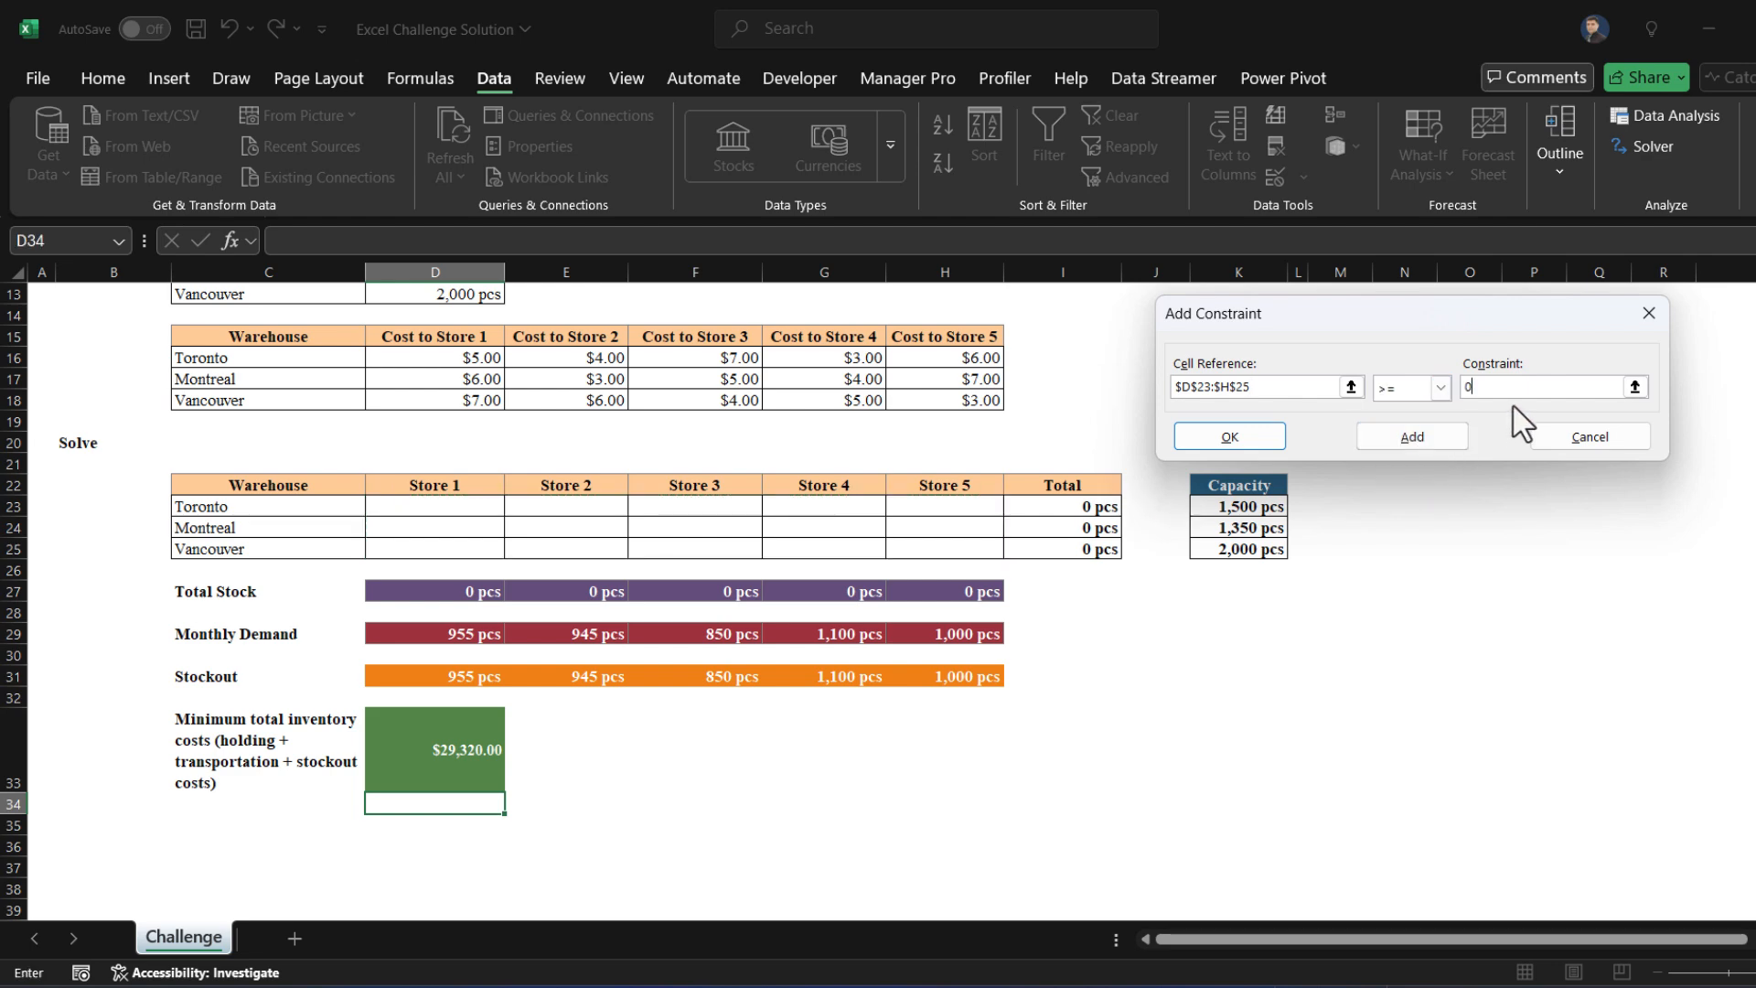
{"action": "left_click", "coordinate": [1424, 438]}
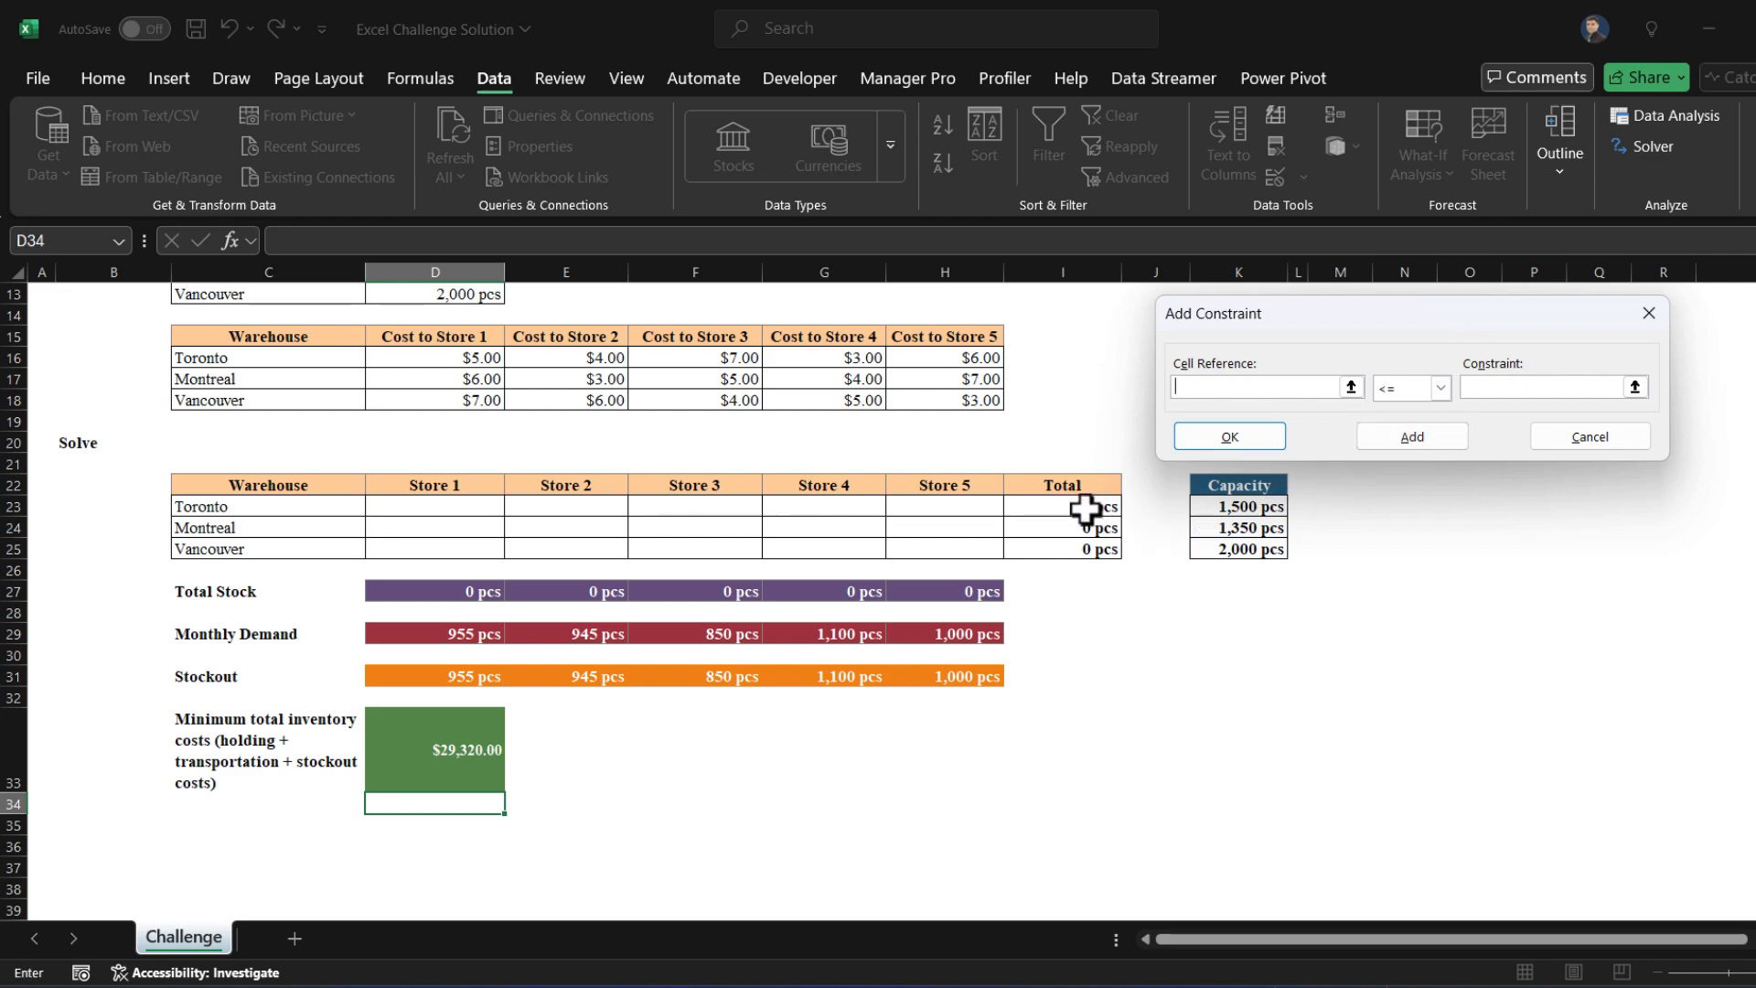
Add a Solver constraint requiring the warehouse totals I23:I25 to be <= the capacities K23:K25
{"action": "left_click_drag", "start_coordinate": [1085, 508], "coordinate": [1087, 543]}
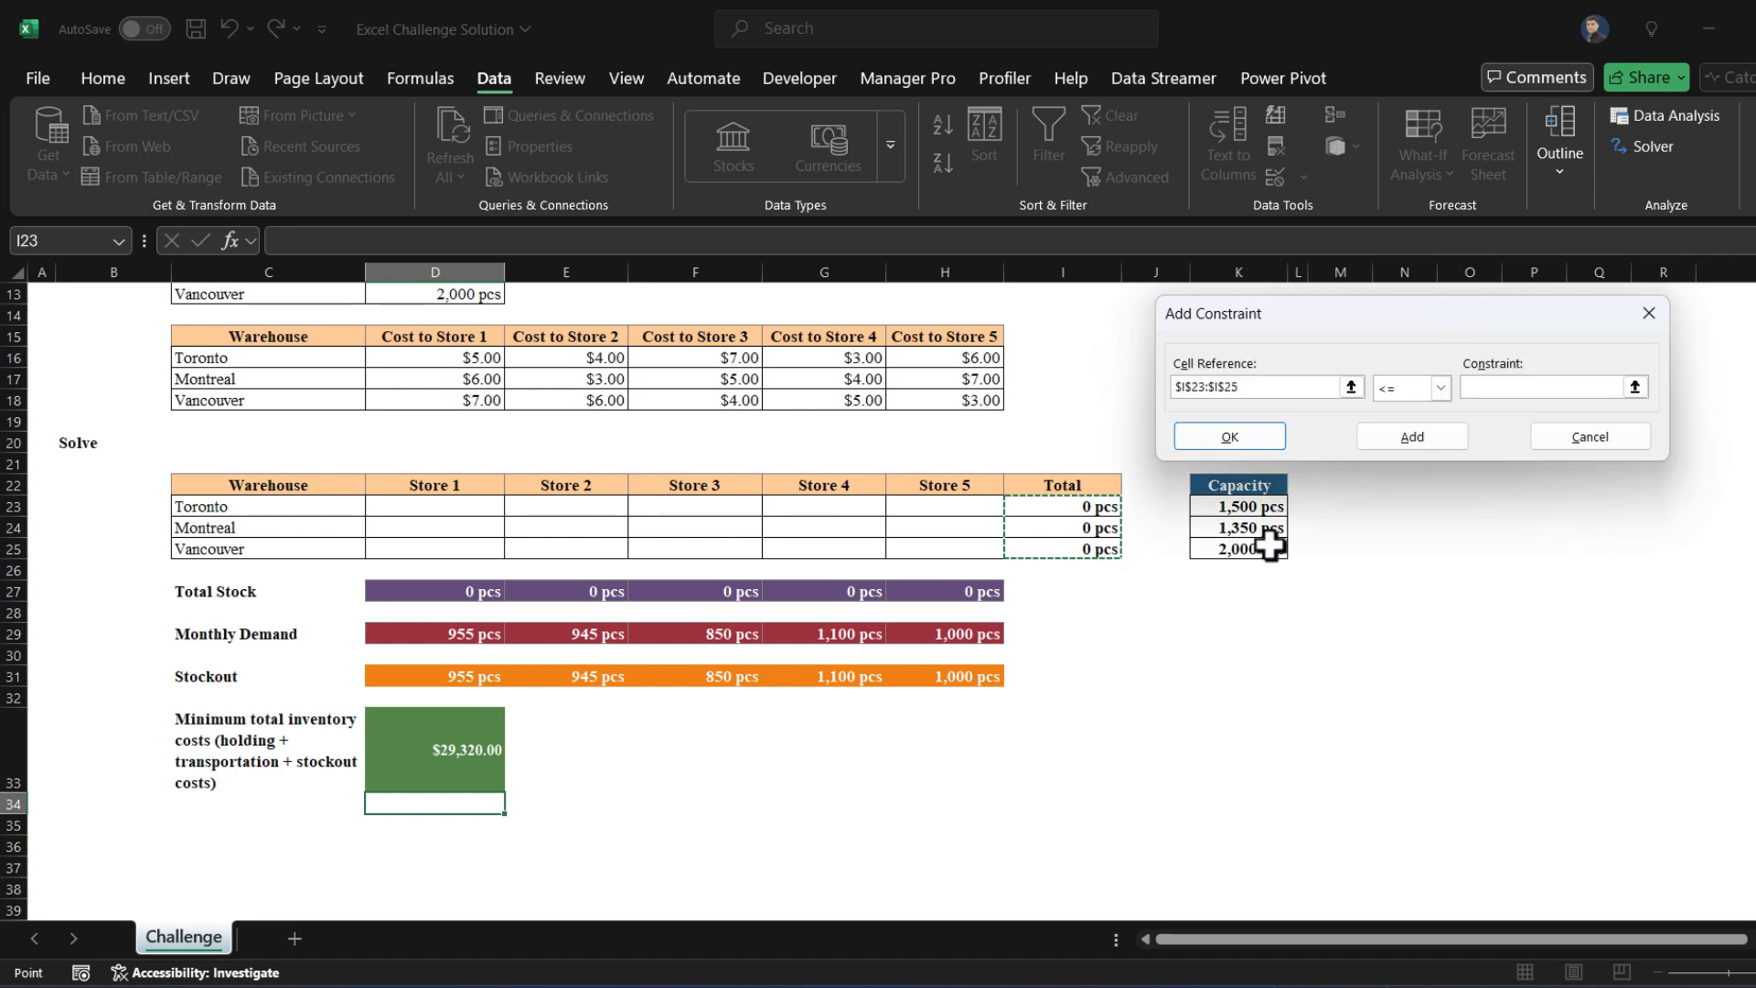
{"action": "left_click", "coordinate": [1598, 385]}
{"action": "left_click_drag", "start_coordinate": [1245, 509], "coordinate": [1249, 550]}
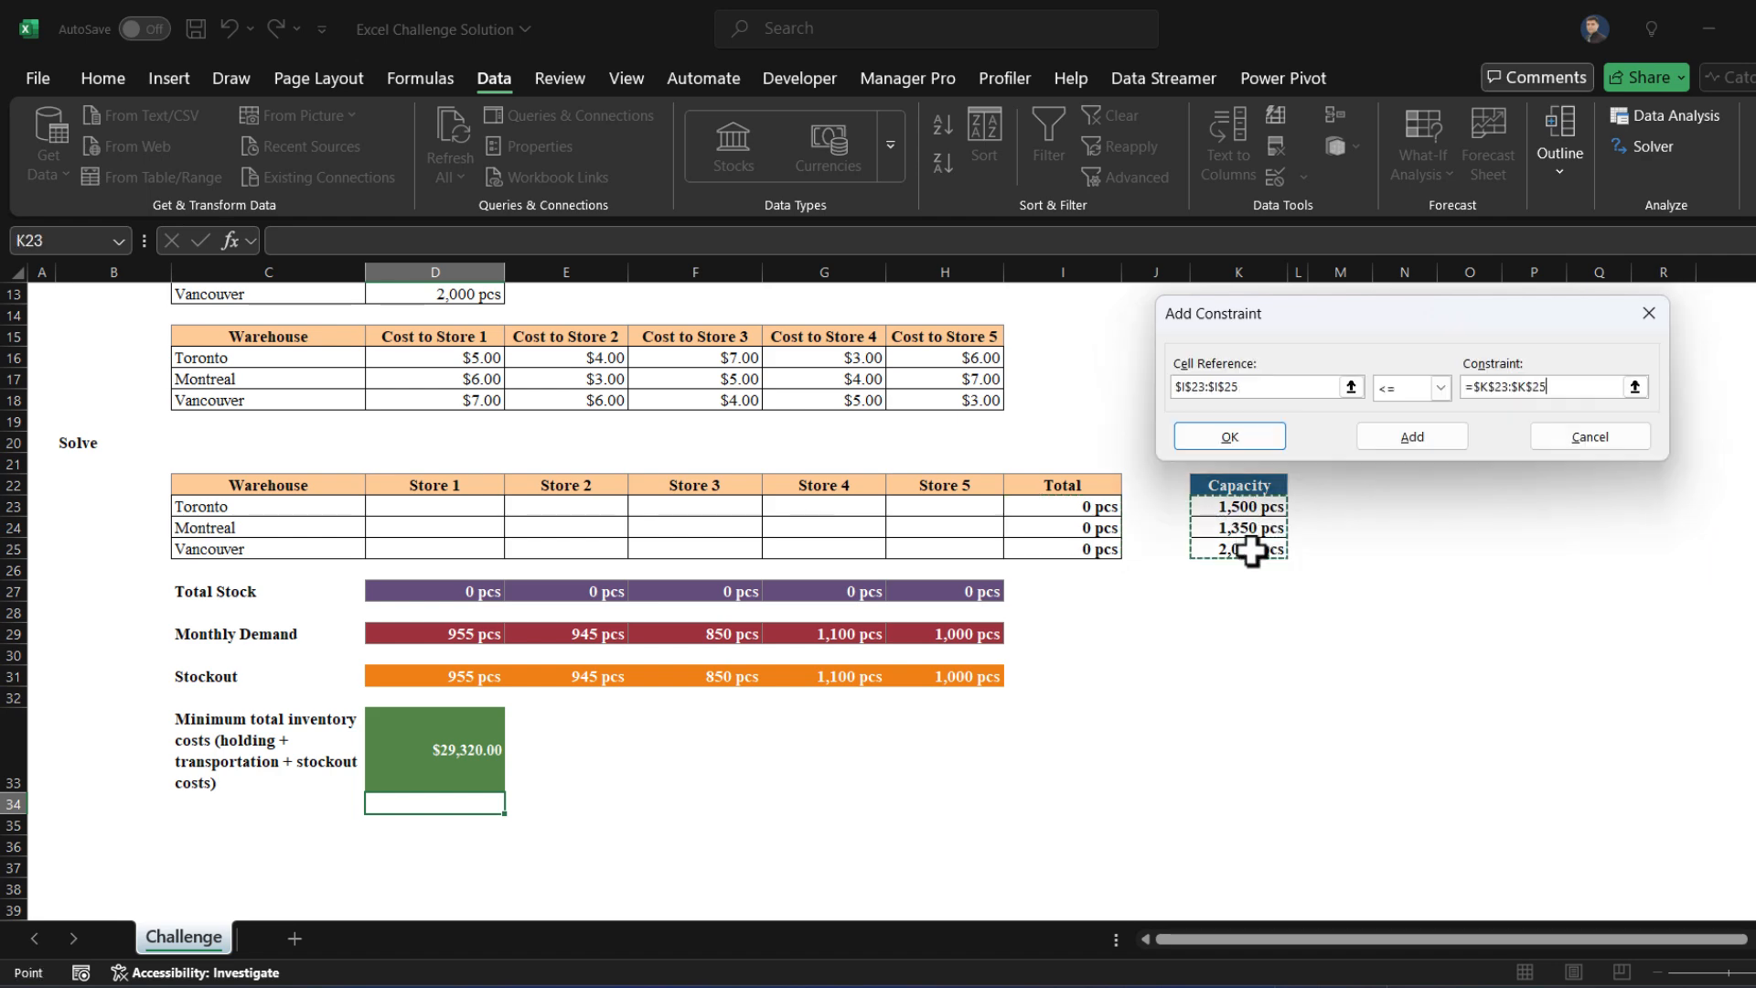
{"action": "left_click", "coordinate": [1413, 439]}
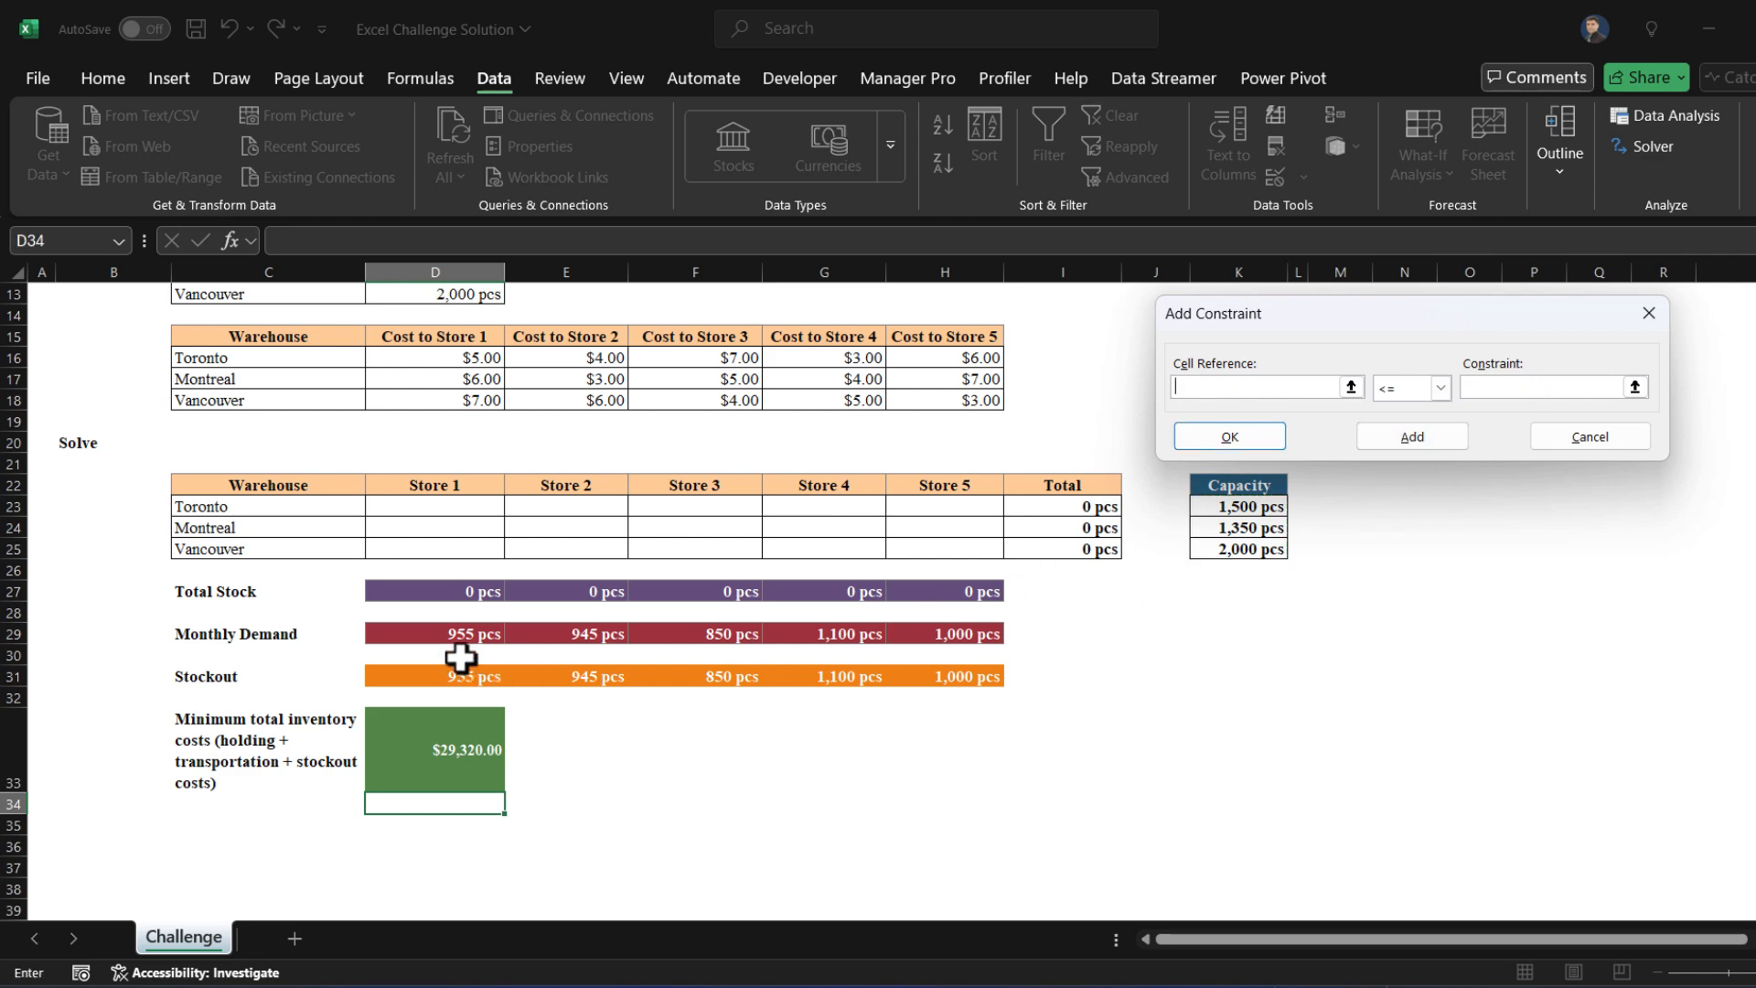
Add a final Solver constraint setting total stock D27:H27 equal to monthly demand D29:H29, and return to the Solver parameters
{"action": "left_click_drag", "start_coordinate": [431, 590], "coordinate": [909, 590]}
{"action": "left_click", "coordinate": [1440, 387]}
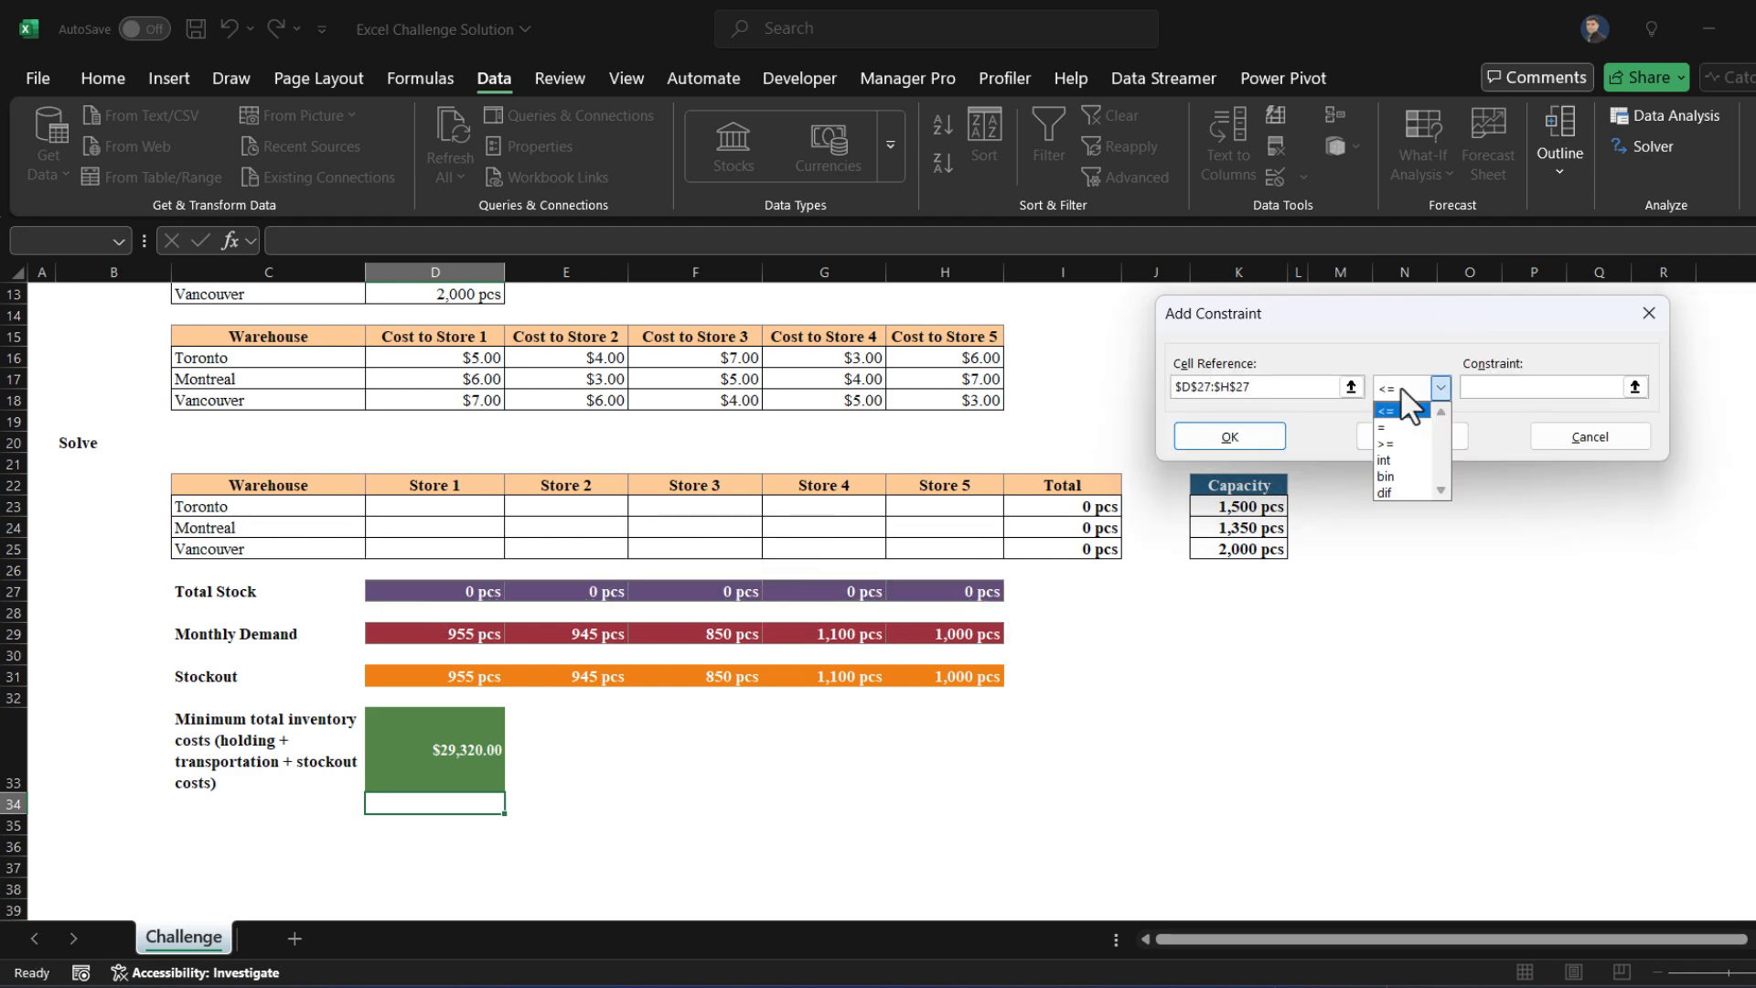
{"action": "left_click", "coordinate": [1406, 427]}
{"action": "left_click", "coordinate": [1472, 387]}
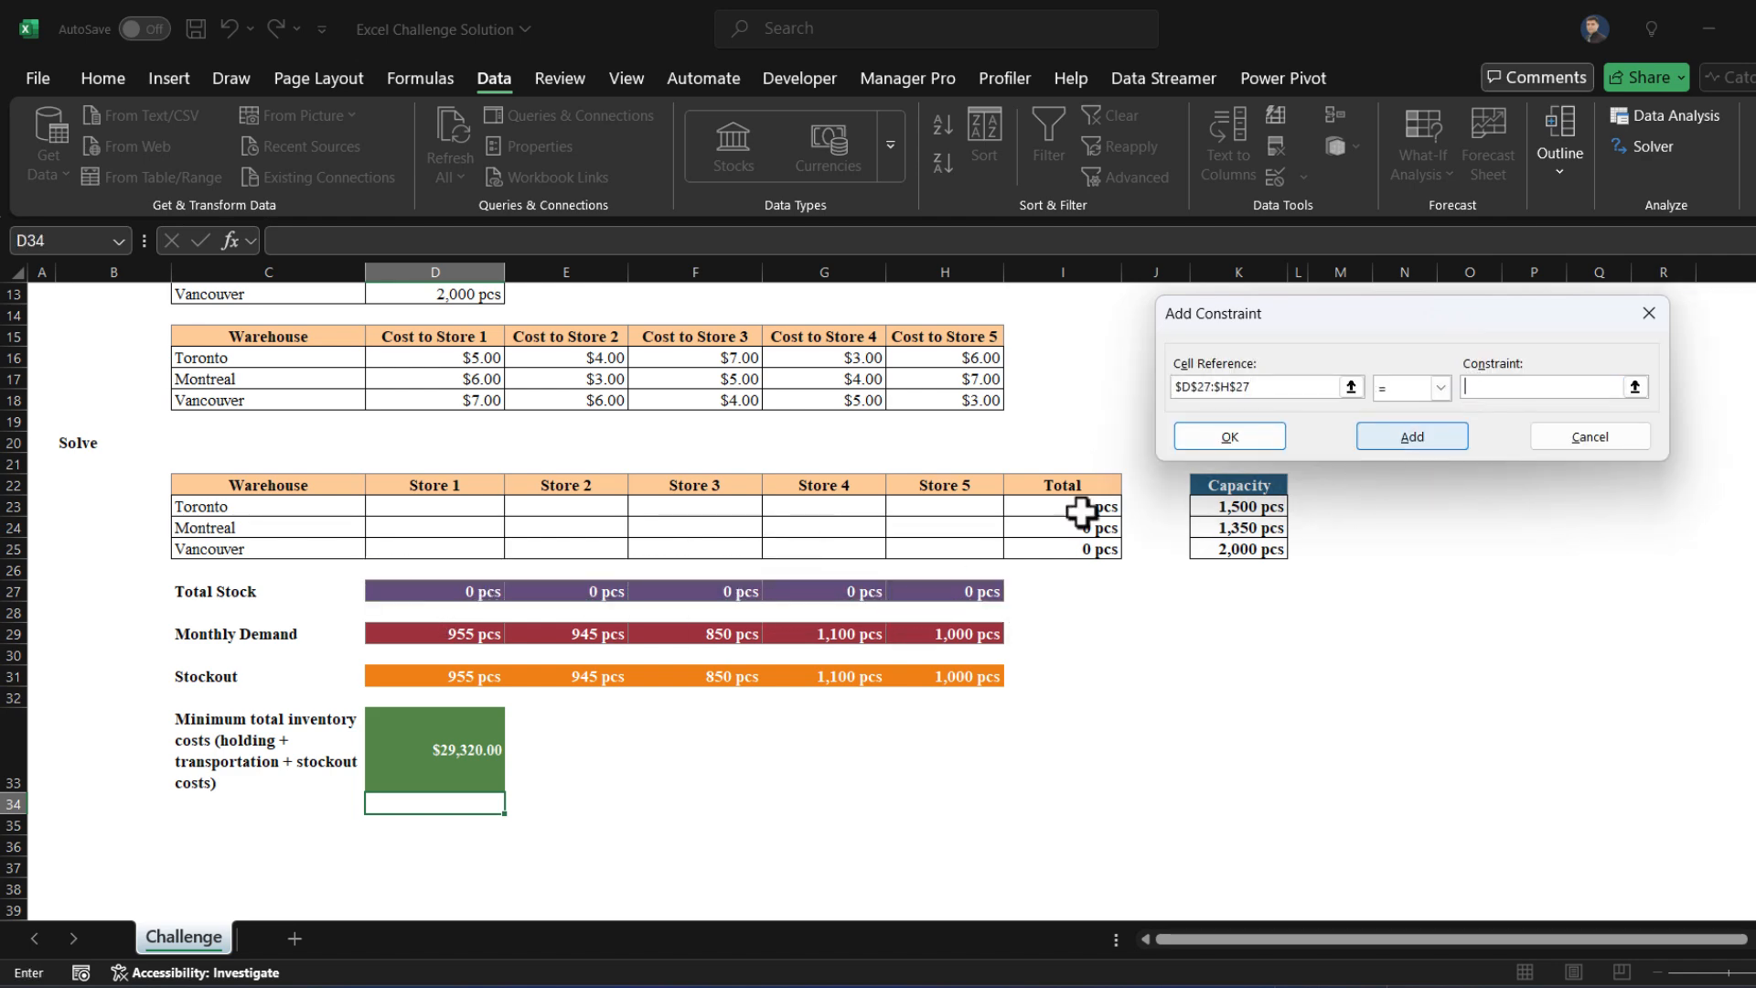
{"action": "left_click_drag", "start_coordinate": [469, 634], "coordinate": [966, 634]}
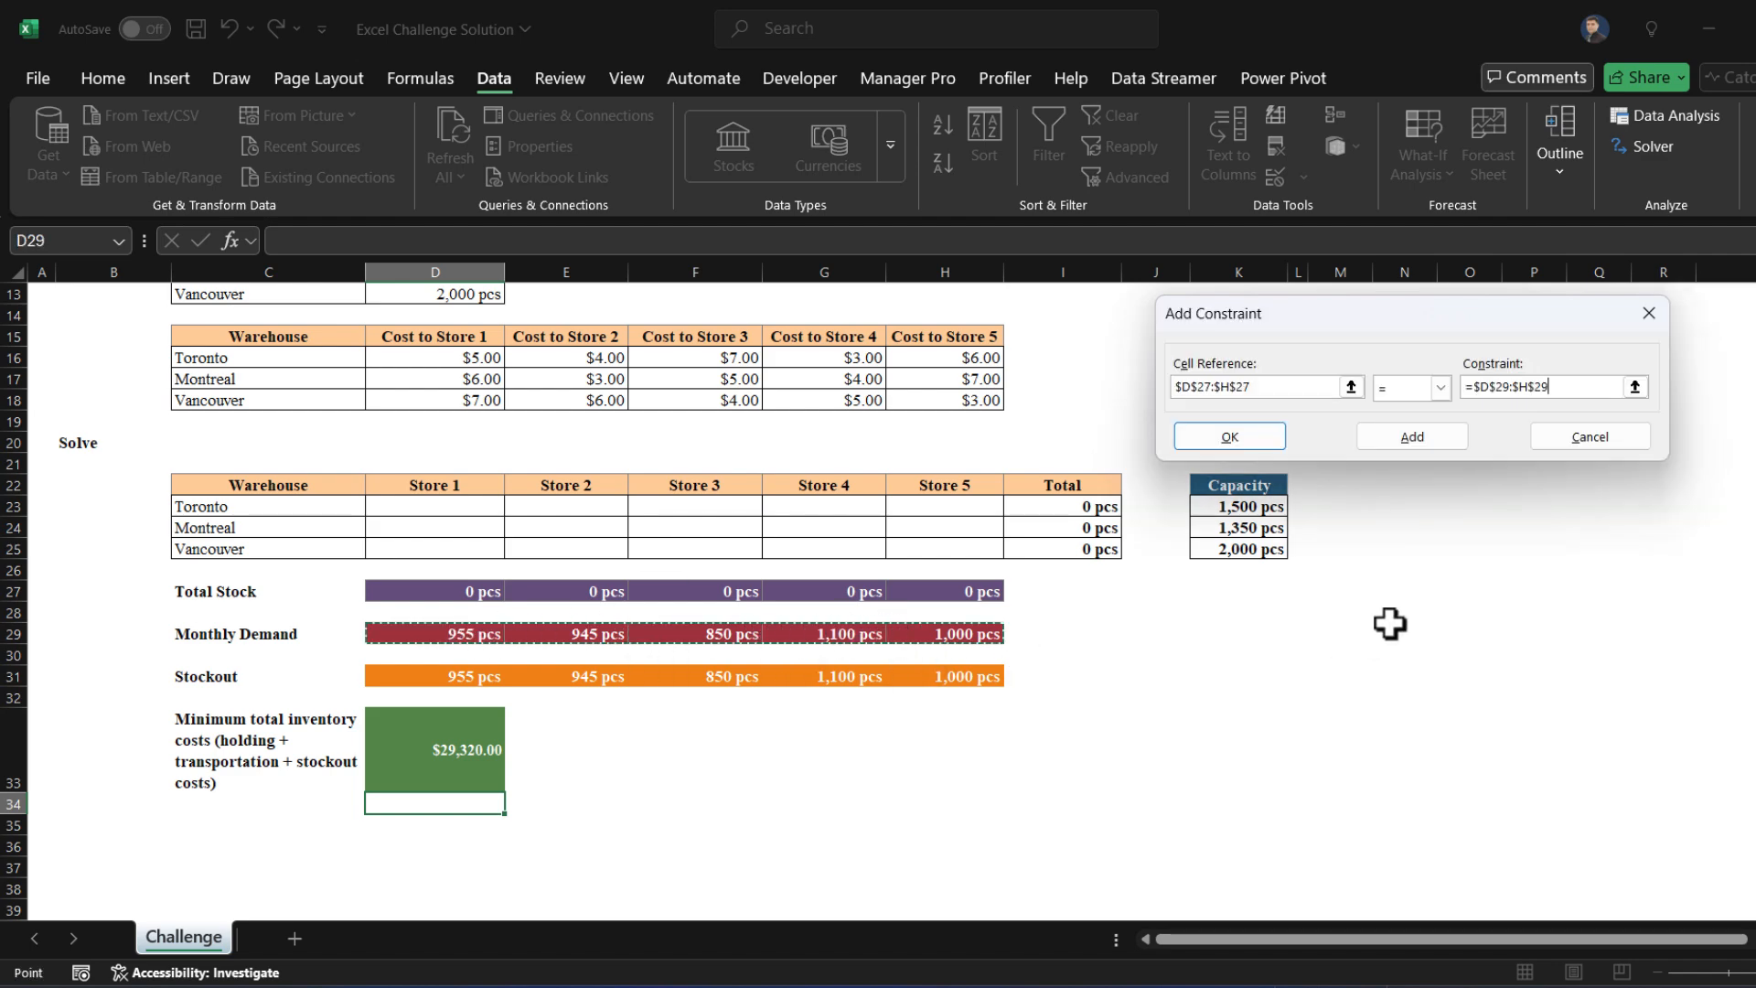
{"action": "left_click", "coordinate": [1245, 443]}
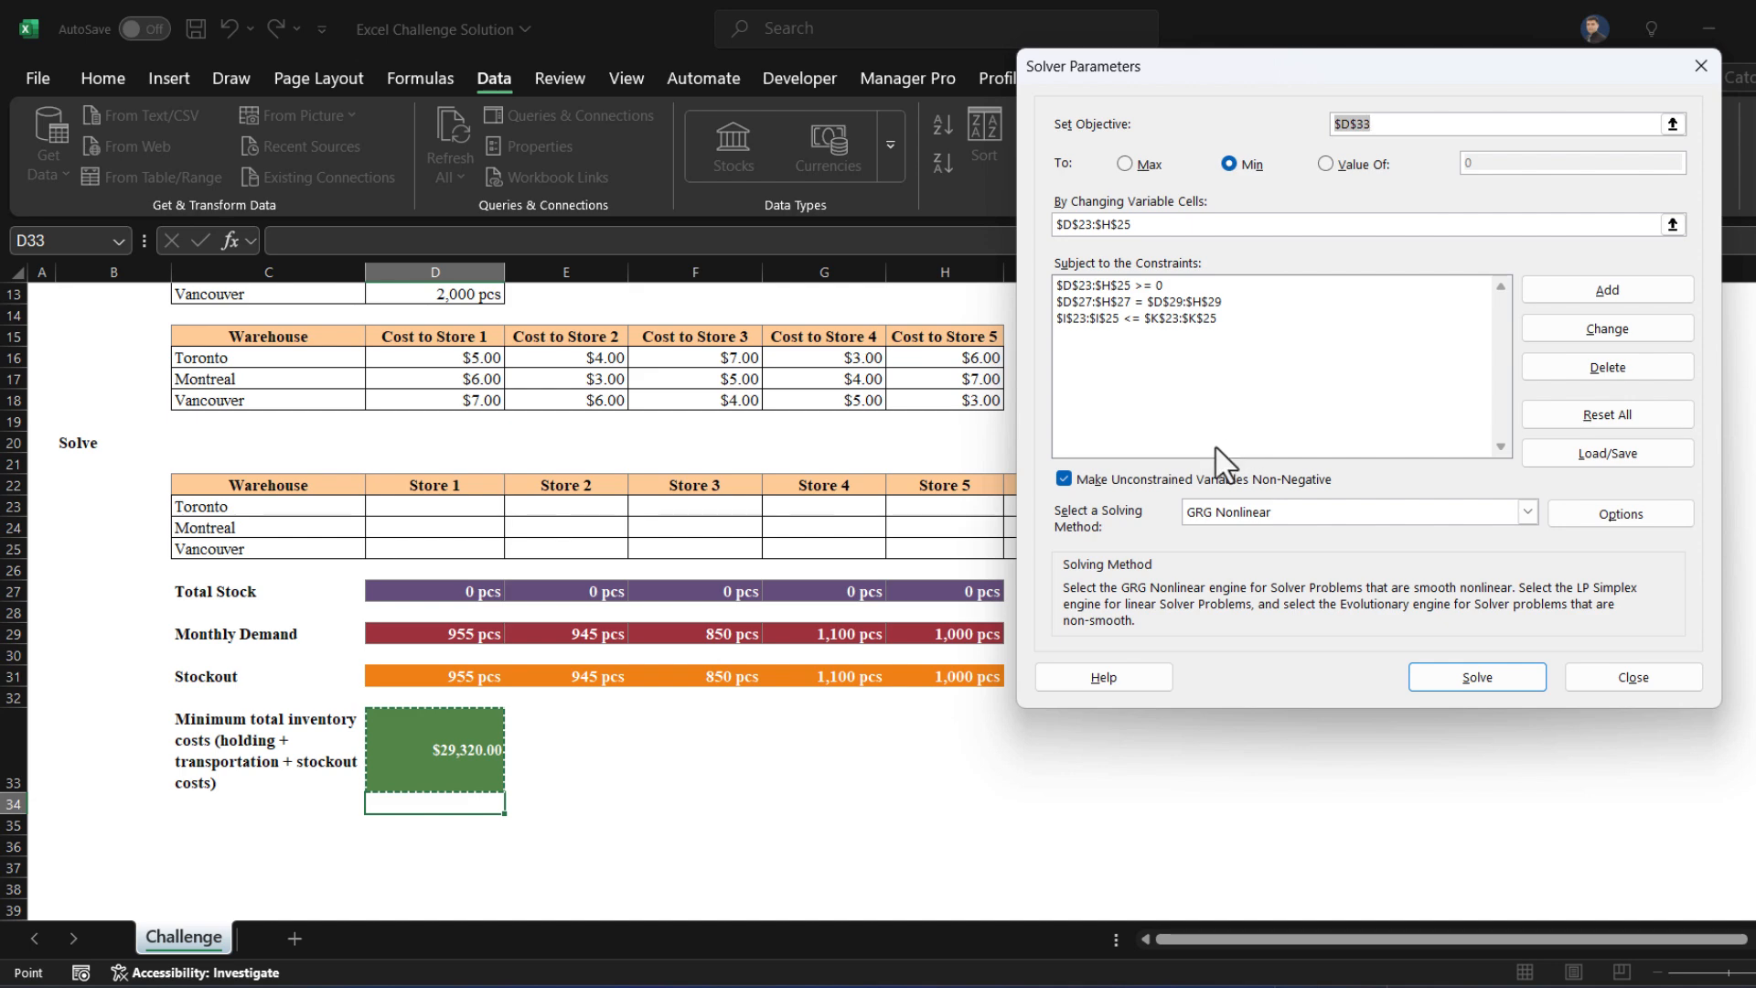
Turn off Make Unconstrained Variables Non-Negative, run Solver with GRG Nonlinear, keep its solution and select the total cost cell D33
{"action": "left_click", "coordinate": [1063, 480]}
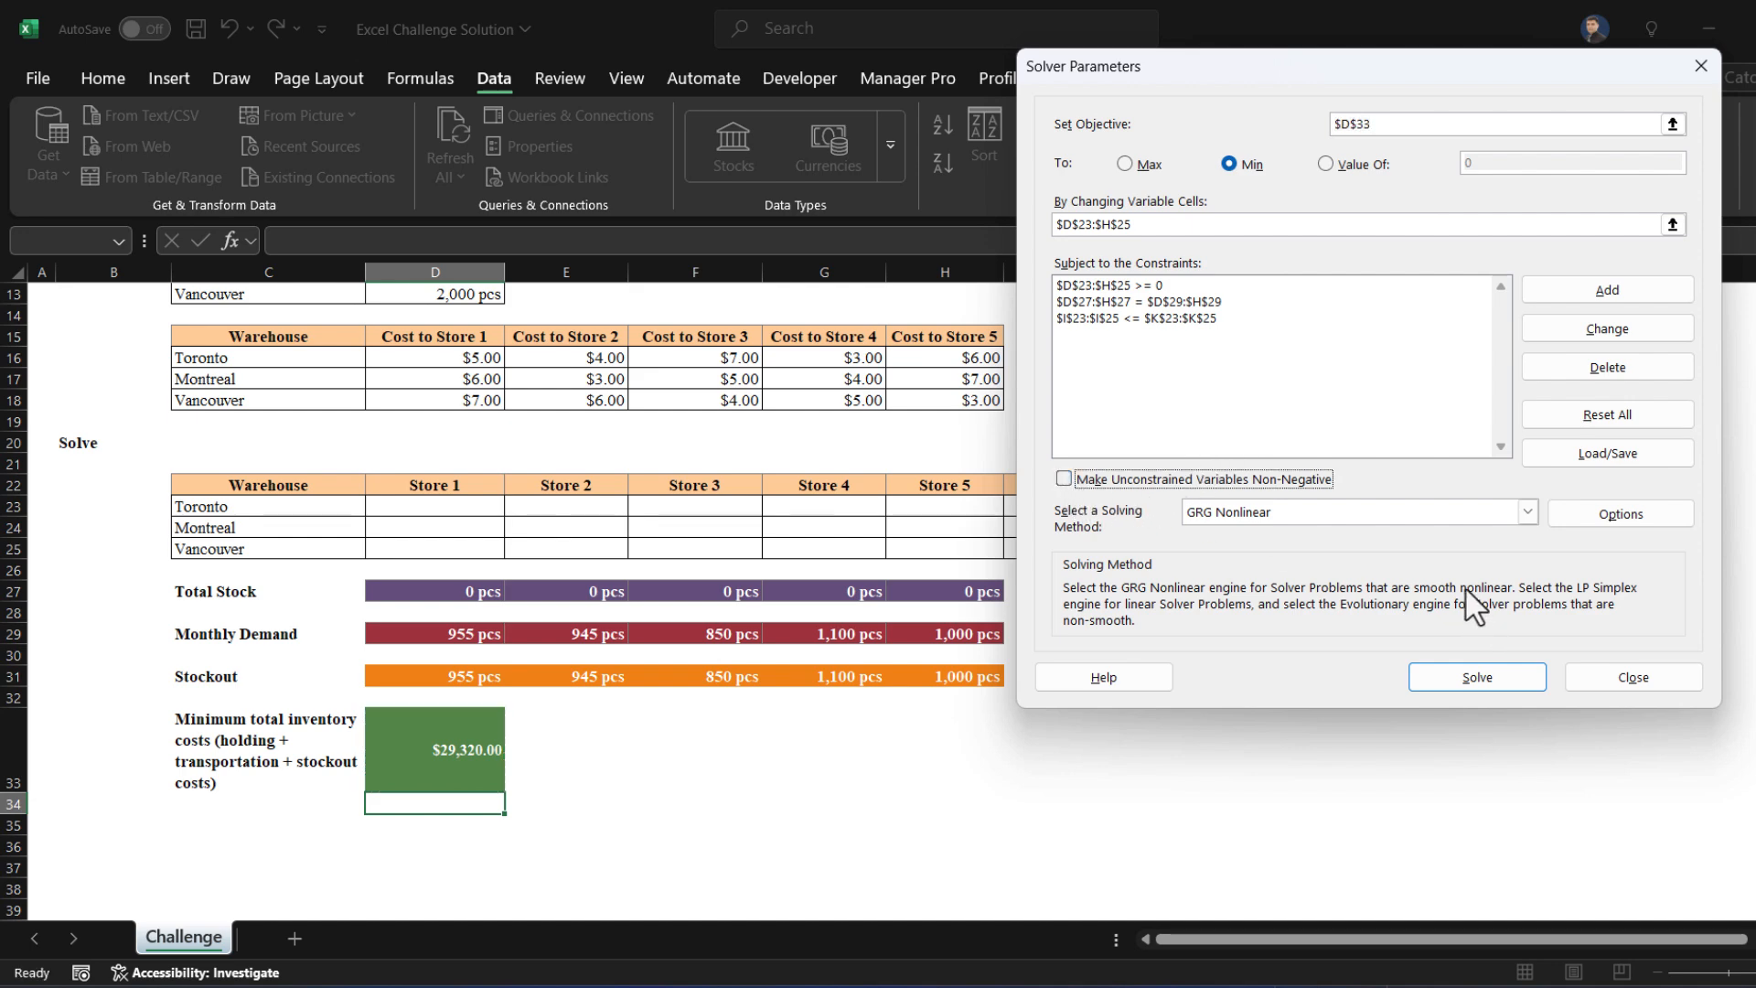
{"action": "left_click", "coordinate": [1478, 678]}
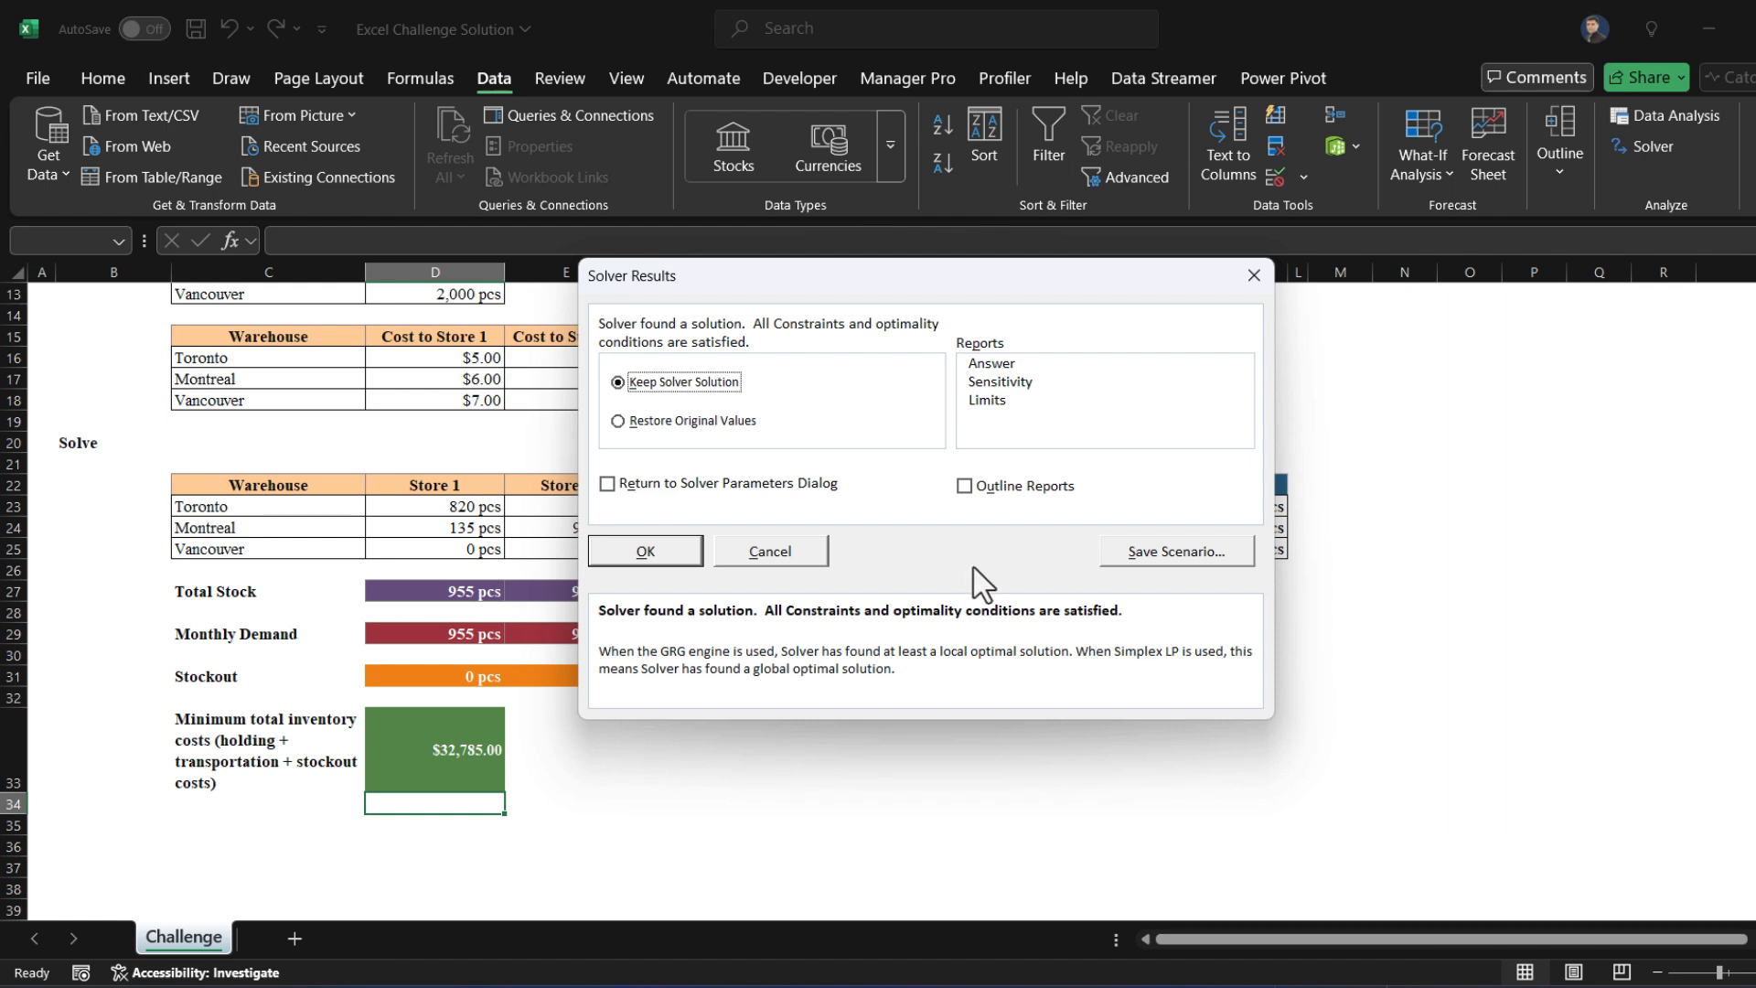
{"action": "left_click", "coordinate": [646, 552]}
{"action": "left_click", "coordinate": [454, 758]}
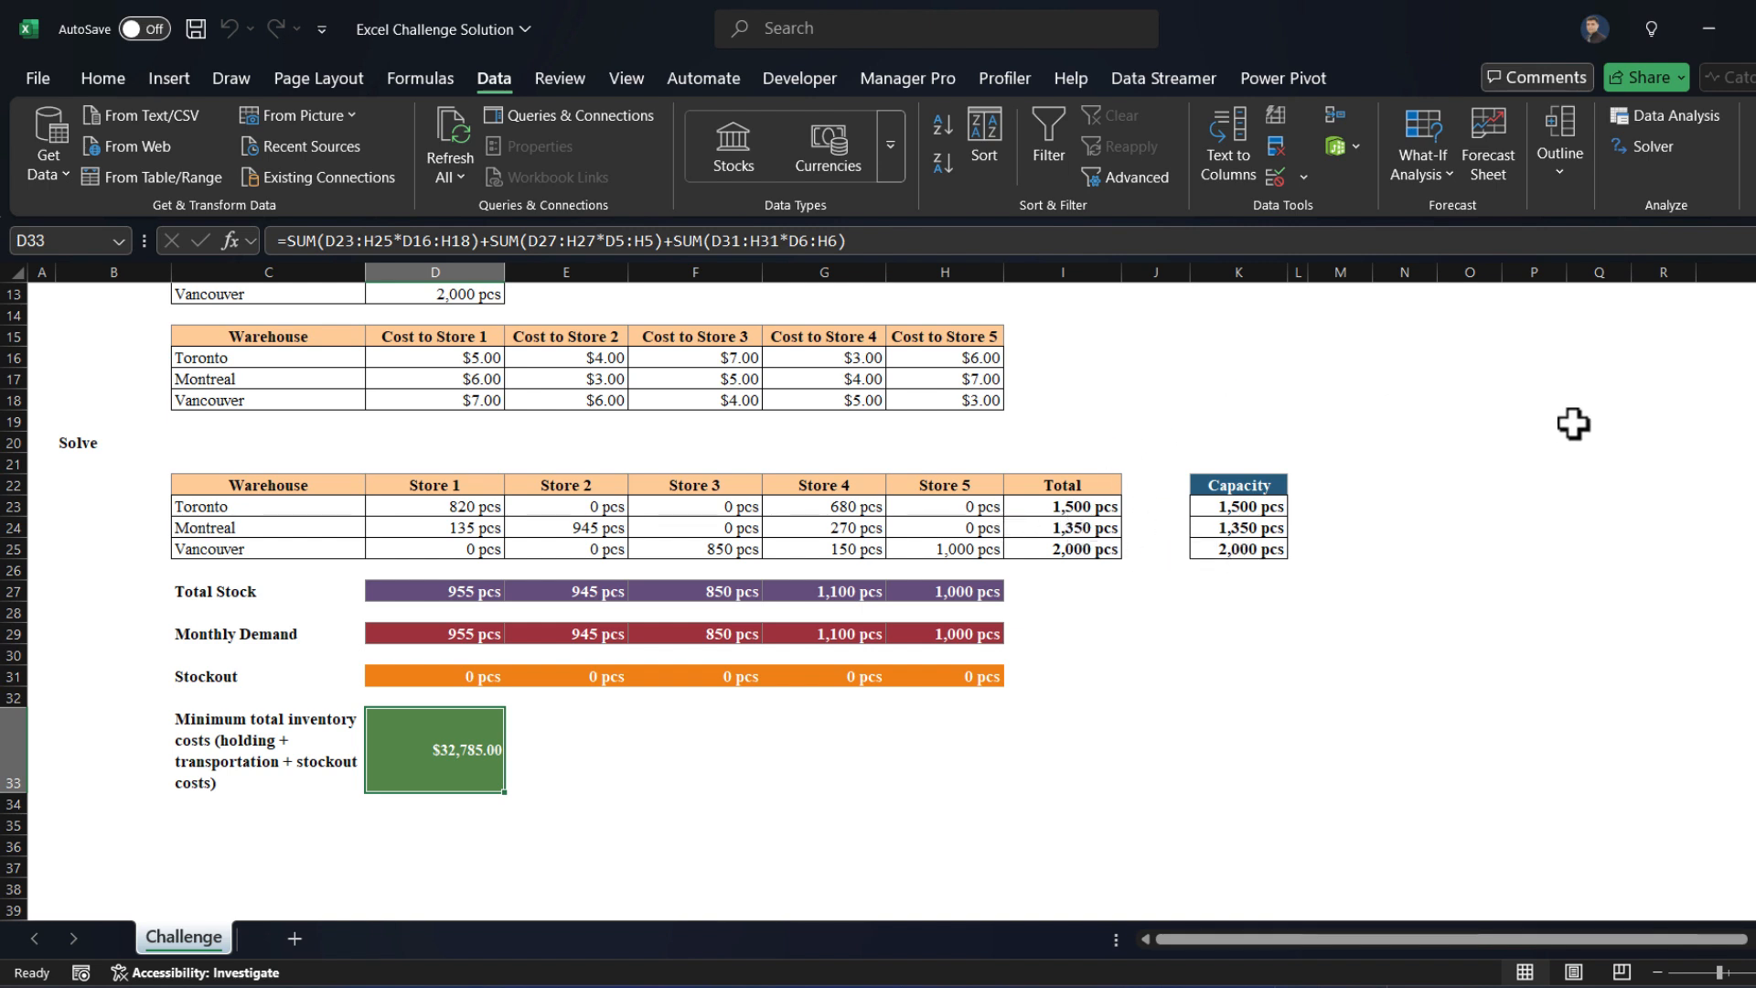
Enable Show Iteration Results in the Solver options for all methods, and close Solver without solving again
{"action": "left_click", "coordinate": [1670, 156]}
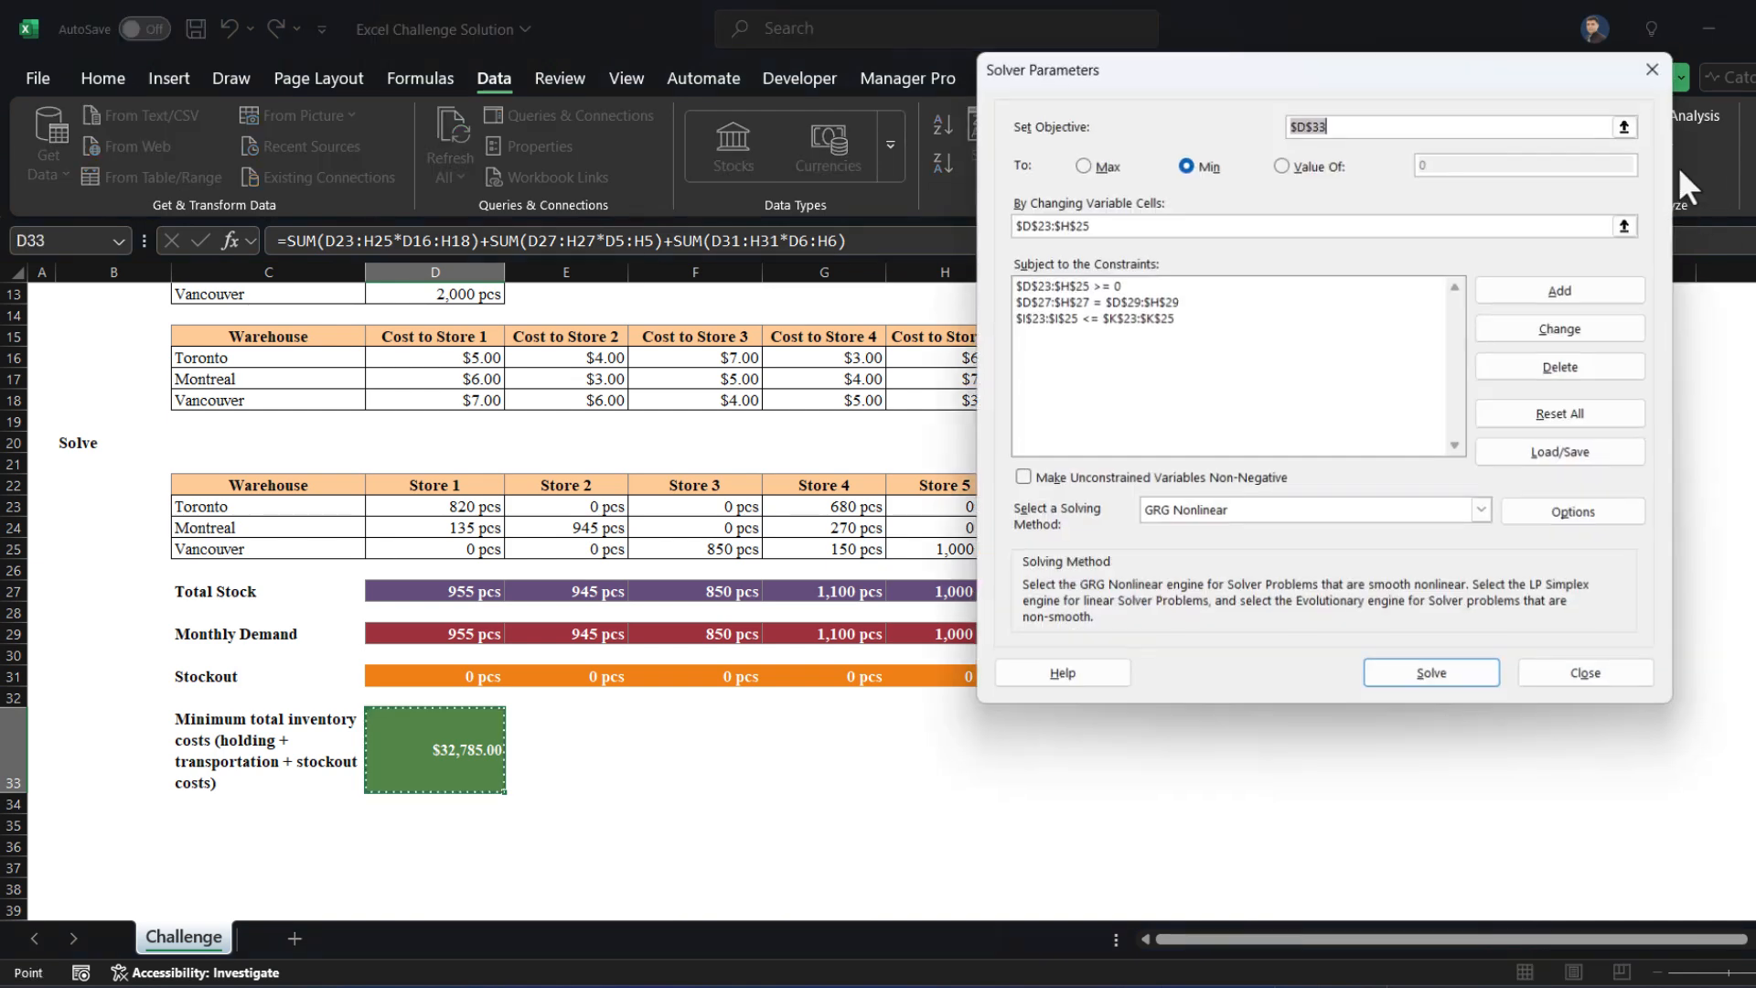
{"action": "left_click", "coordinate": [1602, 519]}
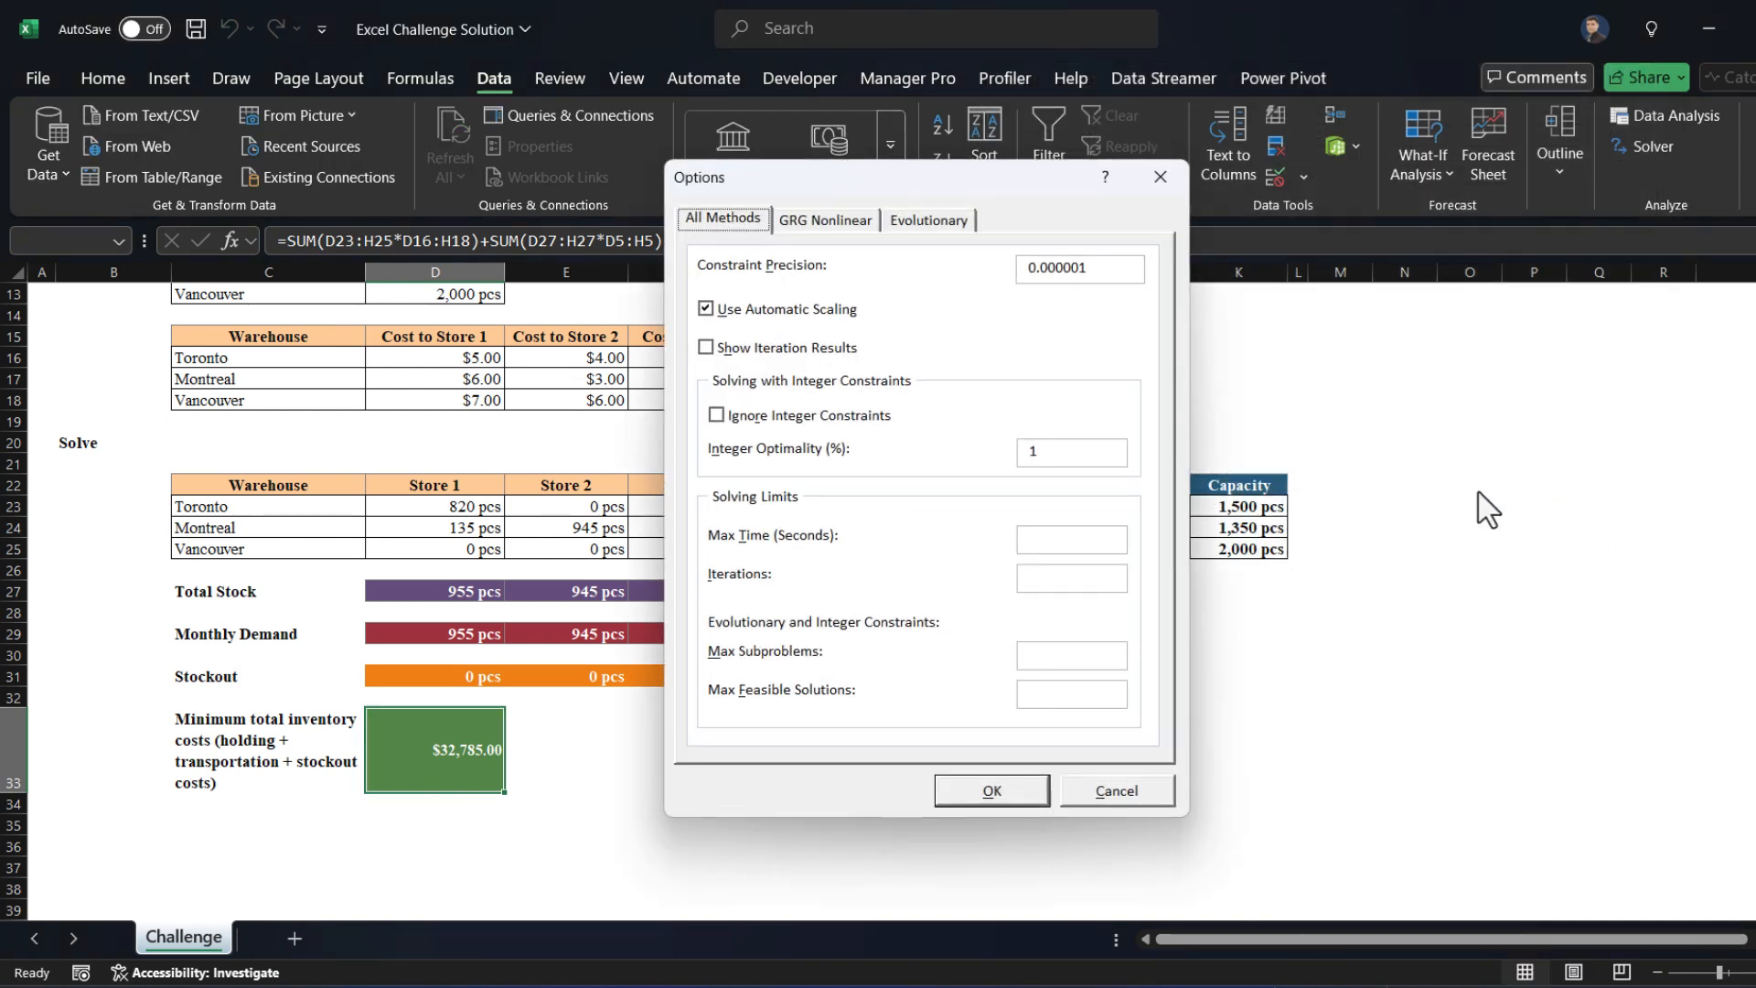
{"action": "left_click", "coordinate": [719, 353]}
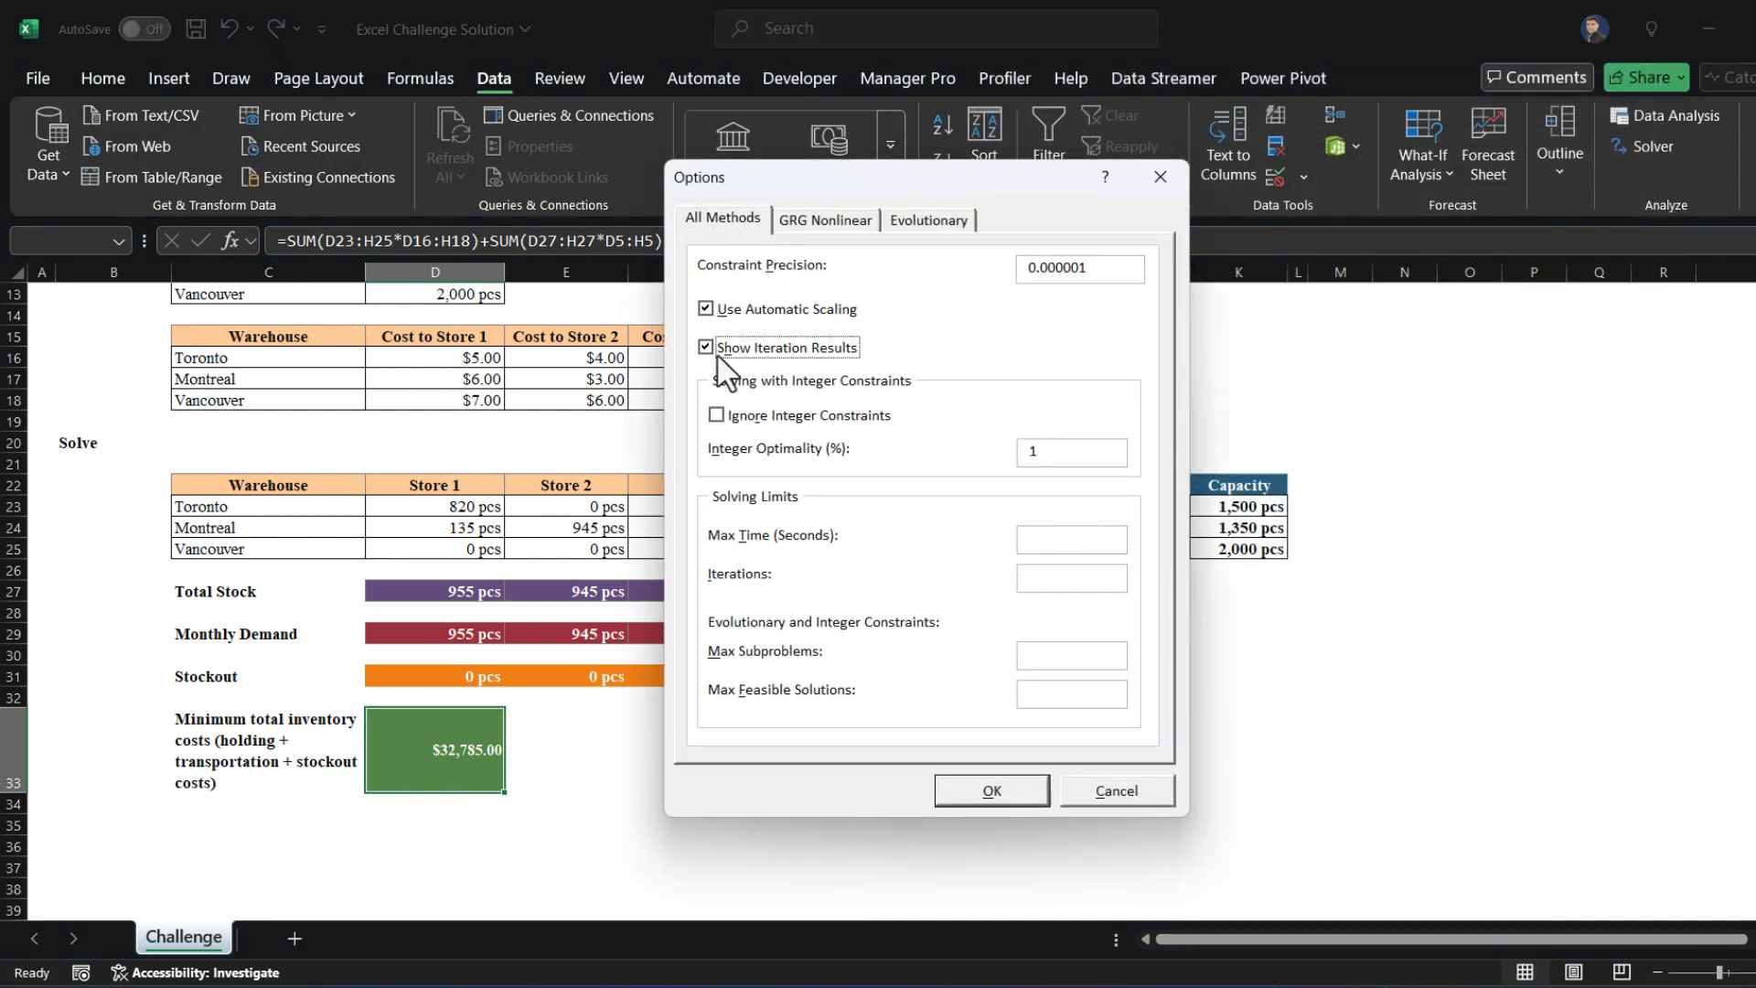
{"action": "left_click", "coordinate": [991, 789]}
{"action": "left_click", "coordinate": [1582, 684]}
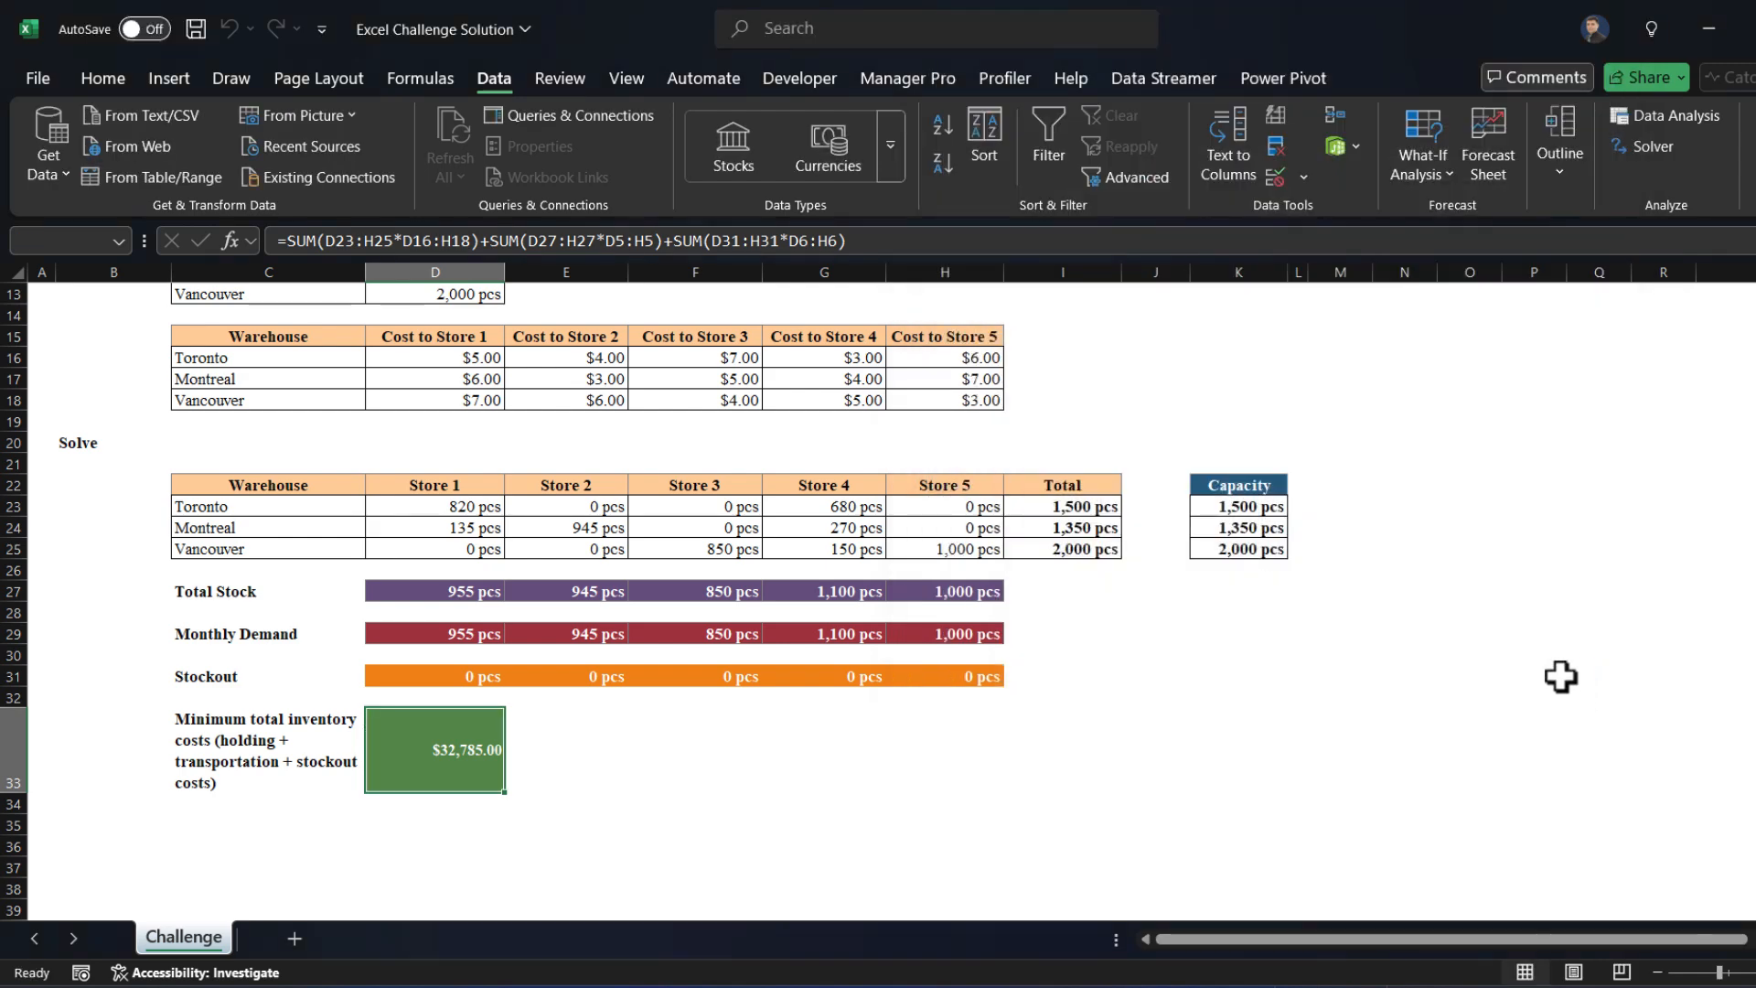